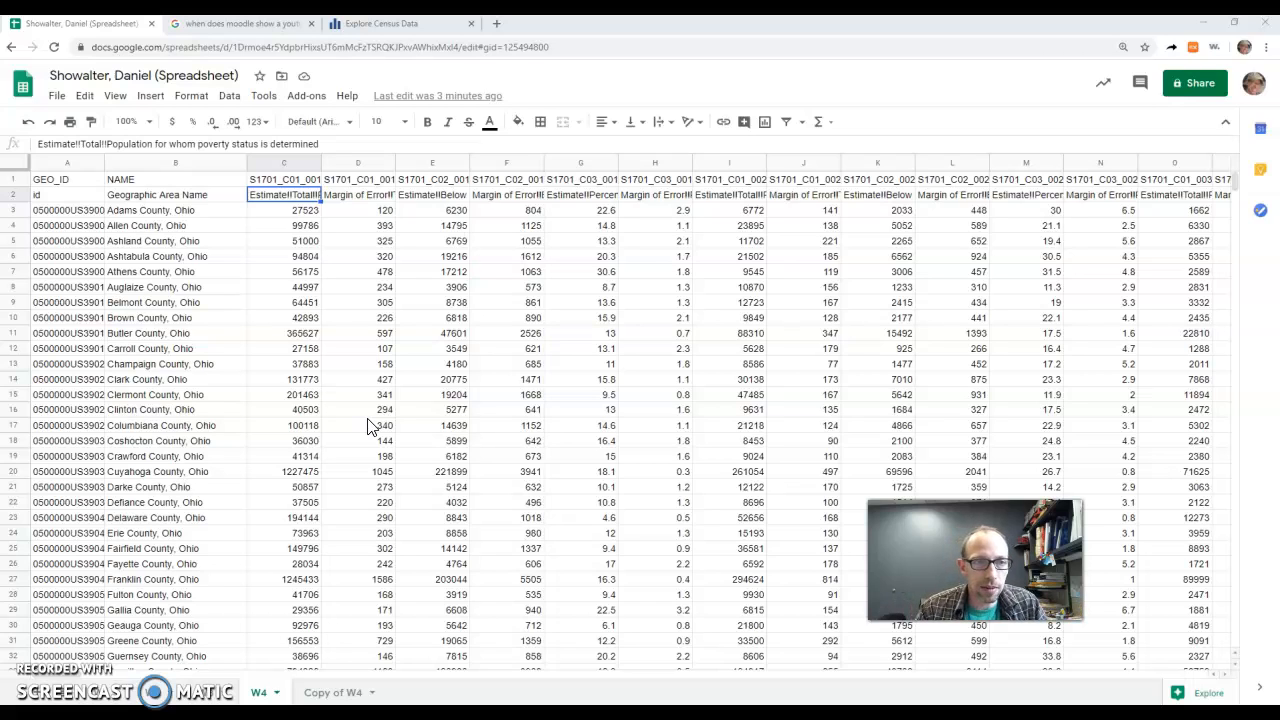
Examine the ID and county name columns and read the full row 2 header descriptions from column C through column I
left_click(68, 179)
left_click(75, 290)
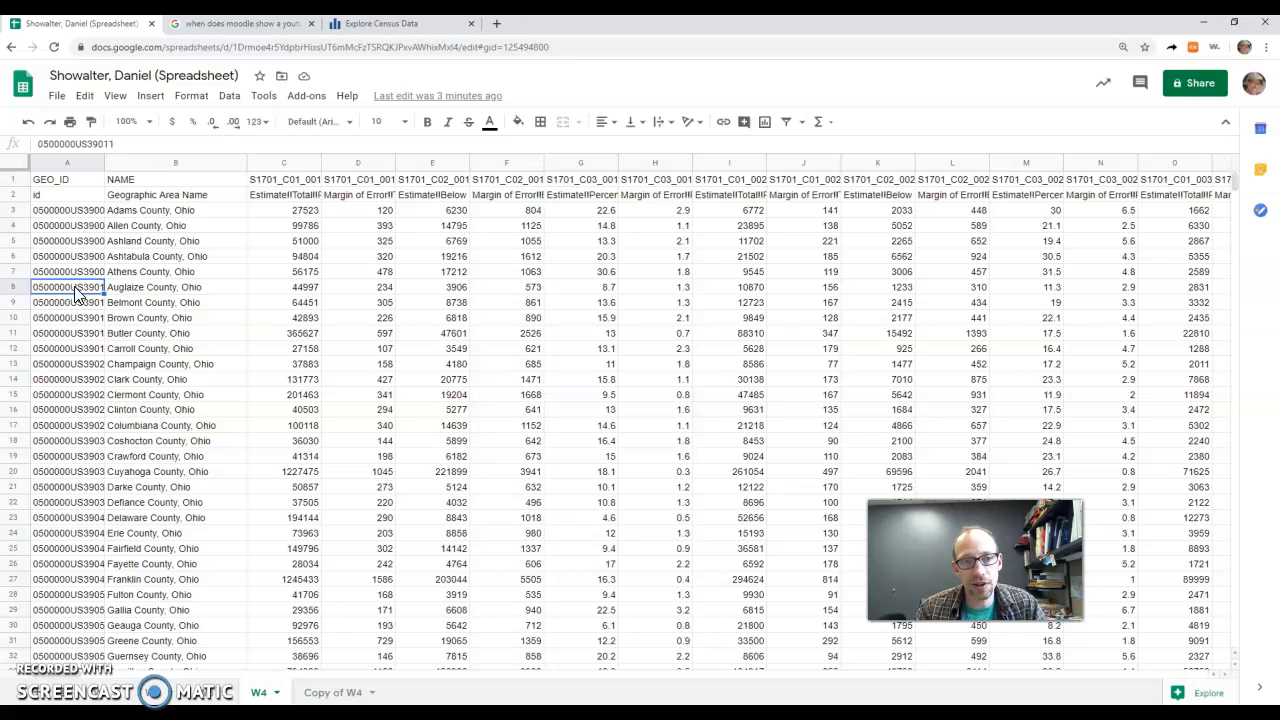
left_click(128, 163)
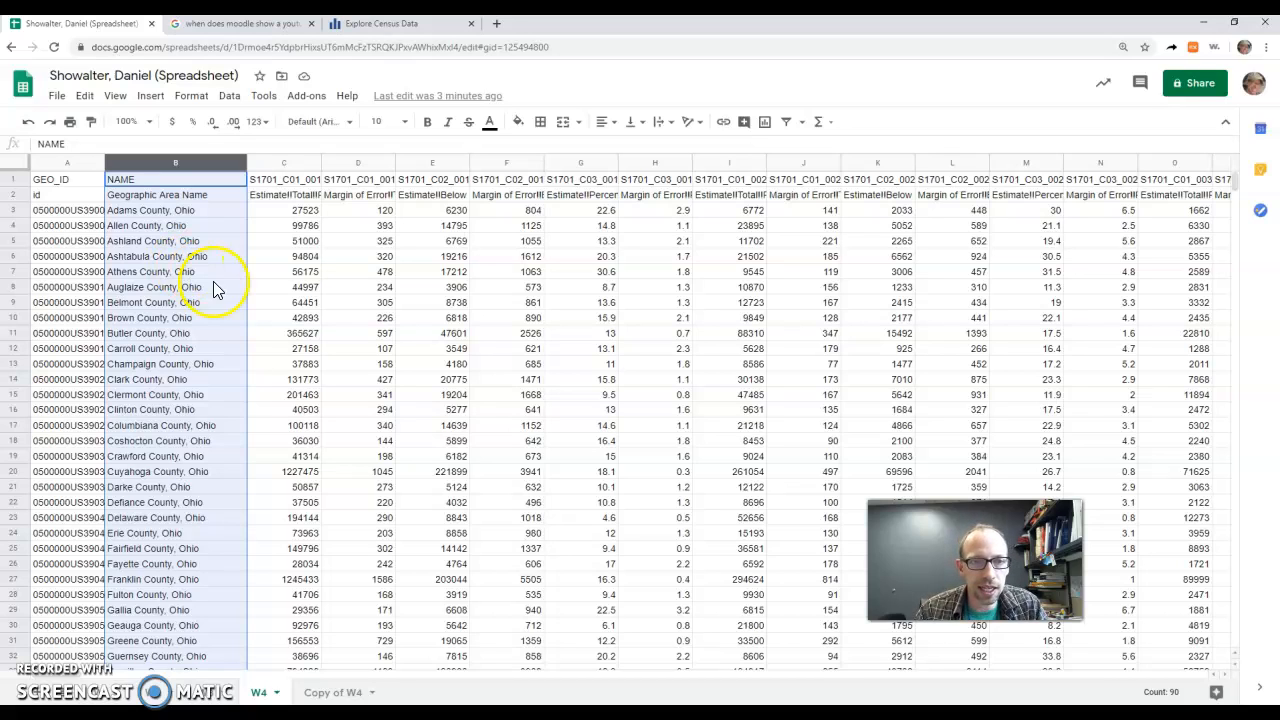
left_click(298, 195)
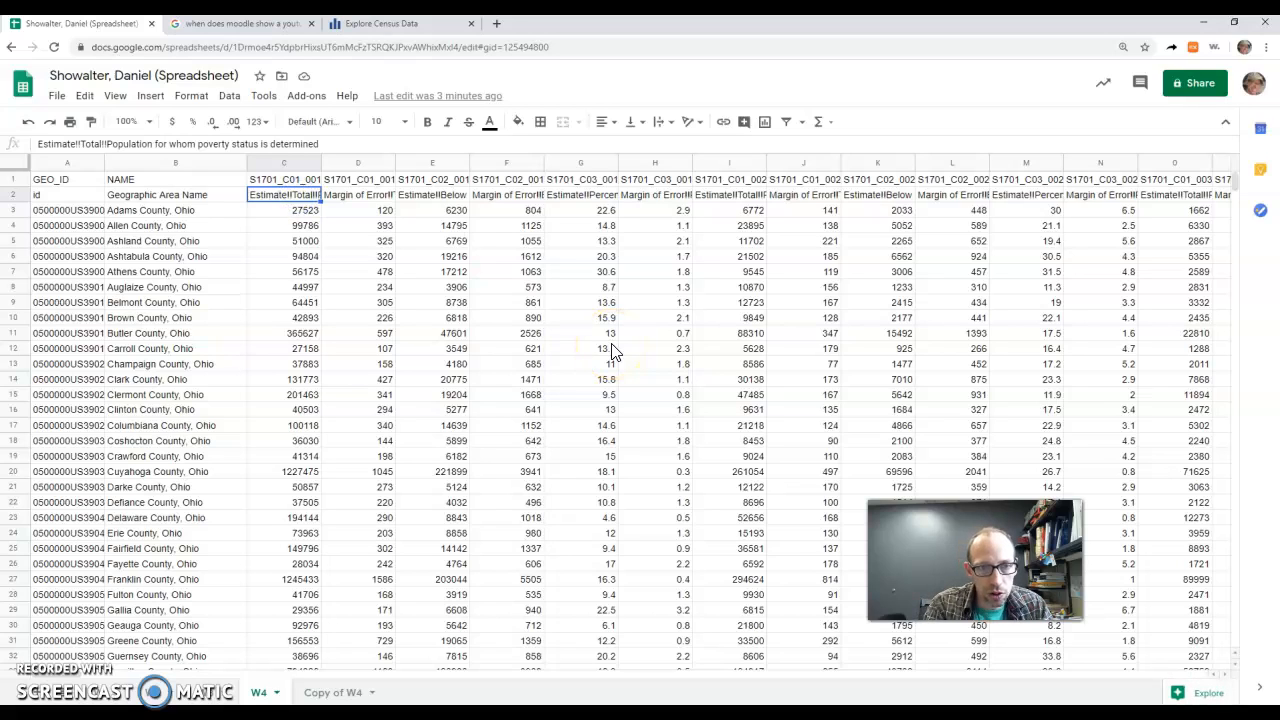
key("Right")
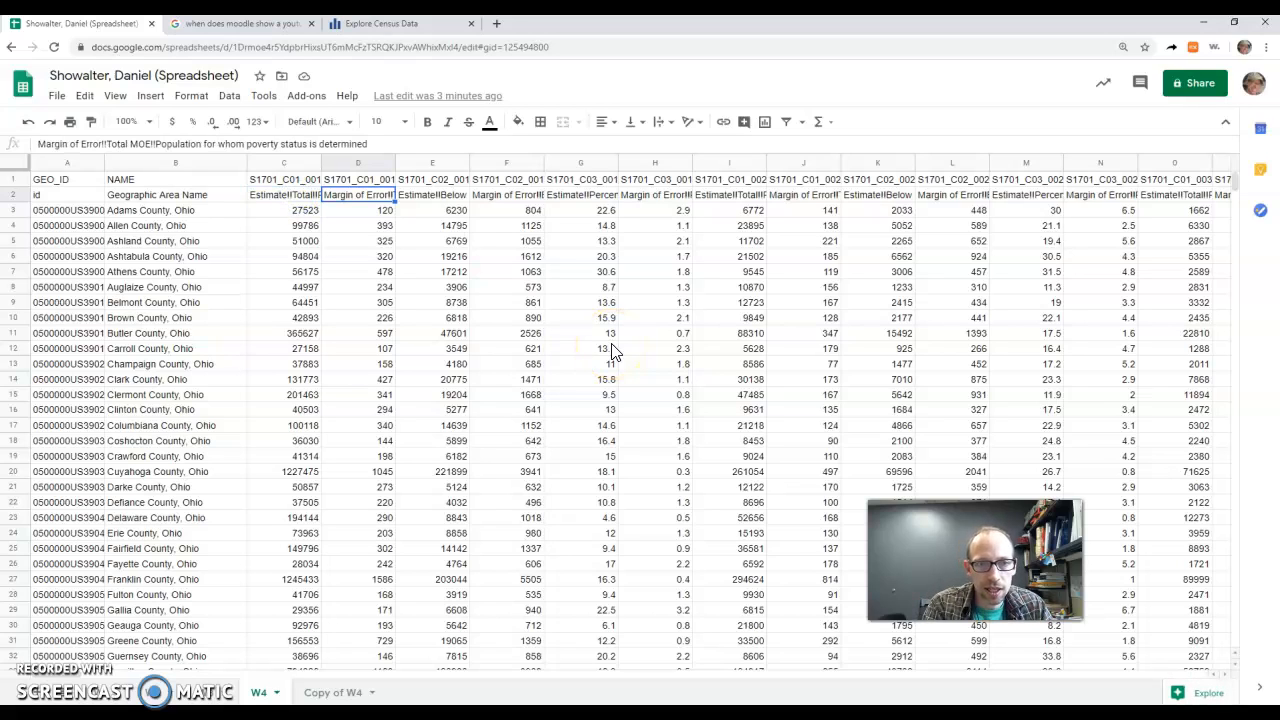
key("Right")
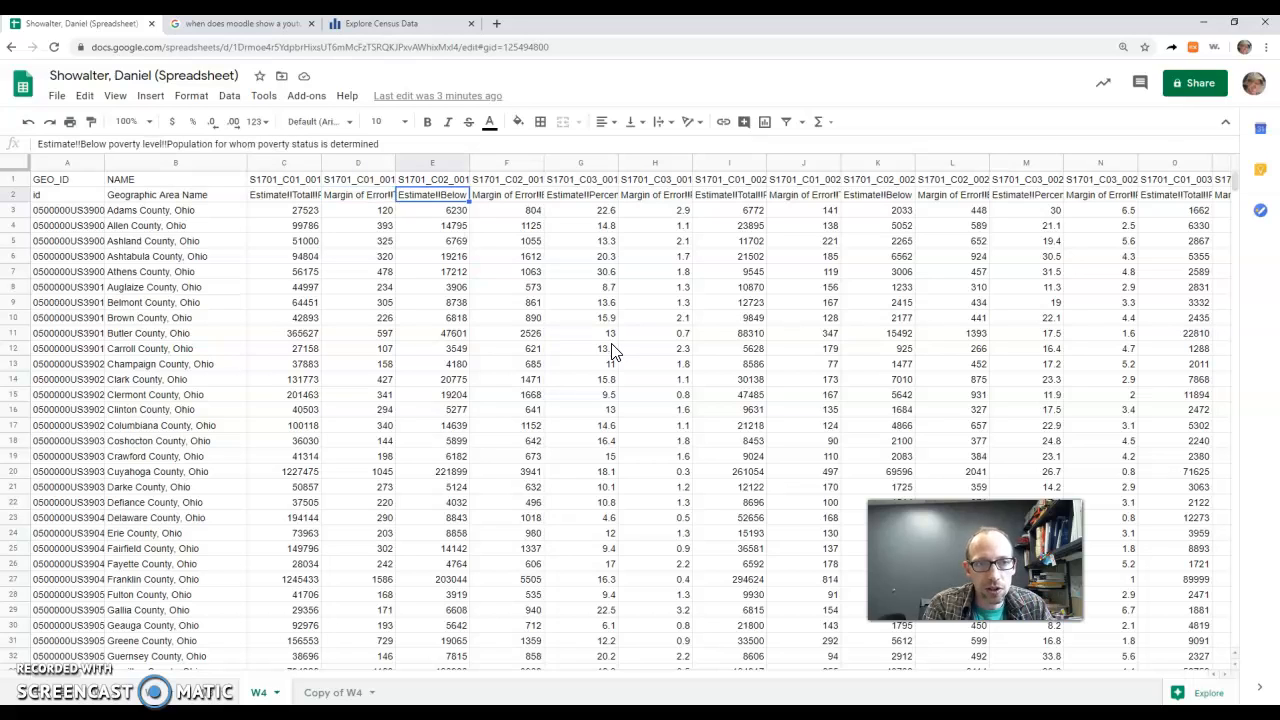
key("Right")
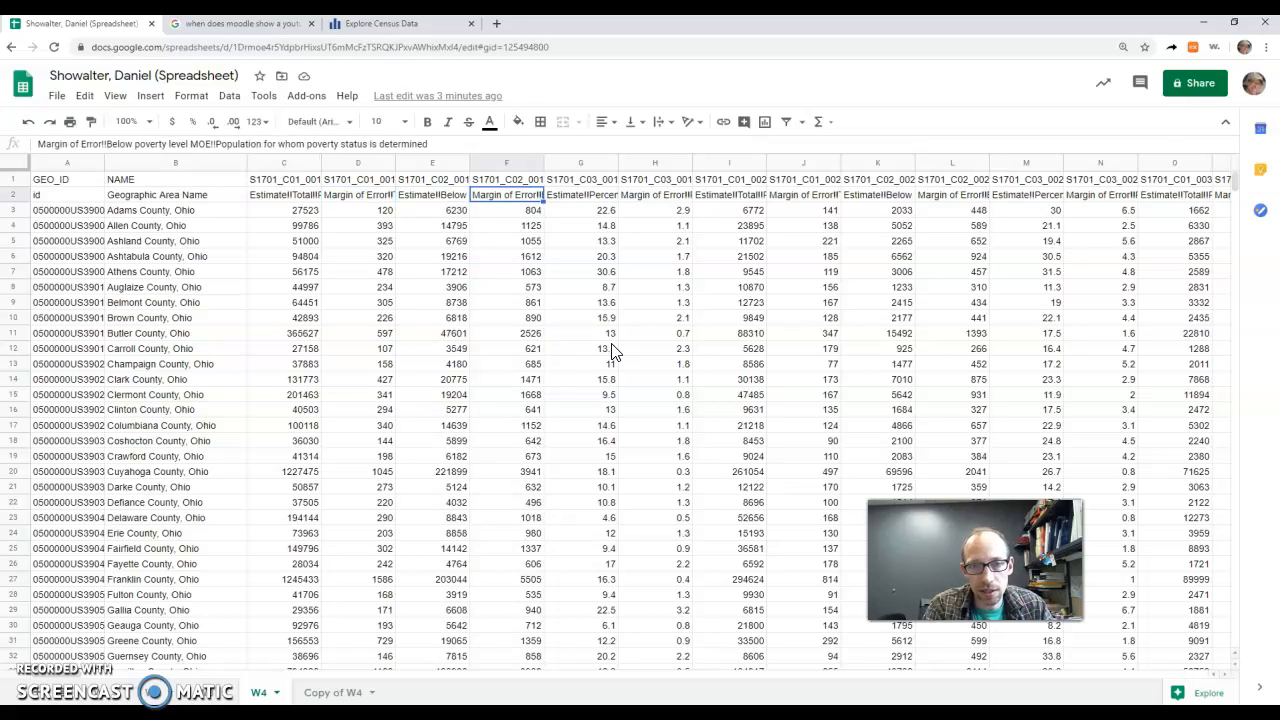
key("Right")
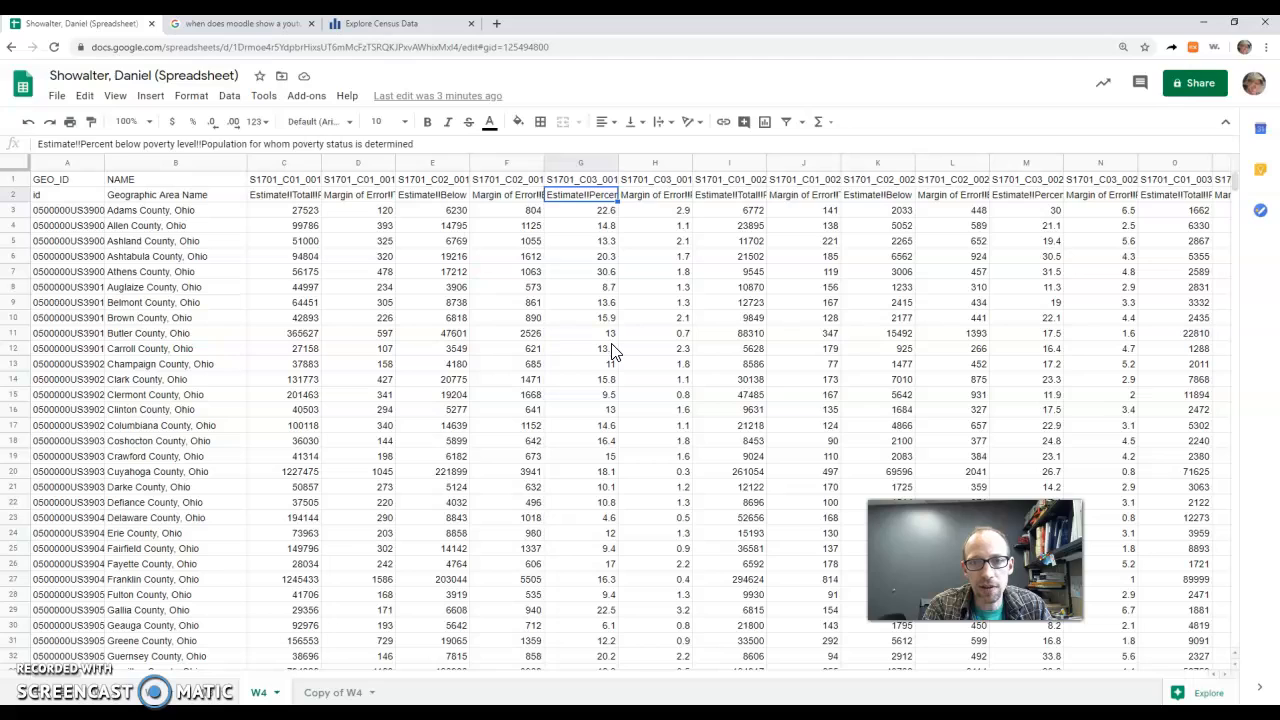
key("Right")
key("Right")
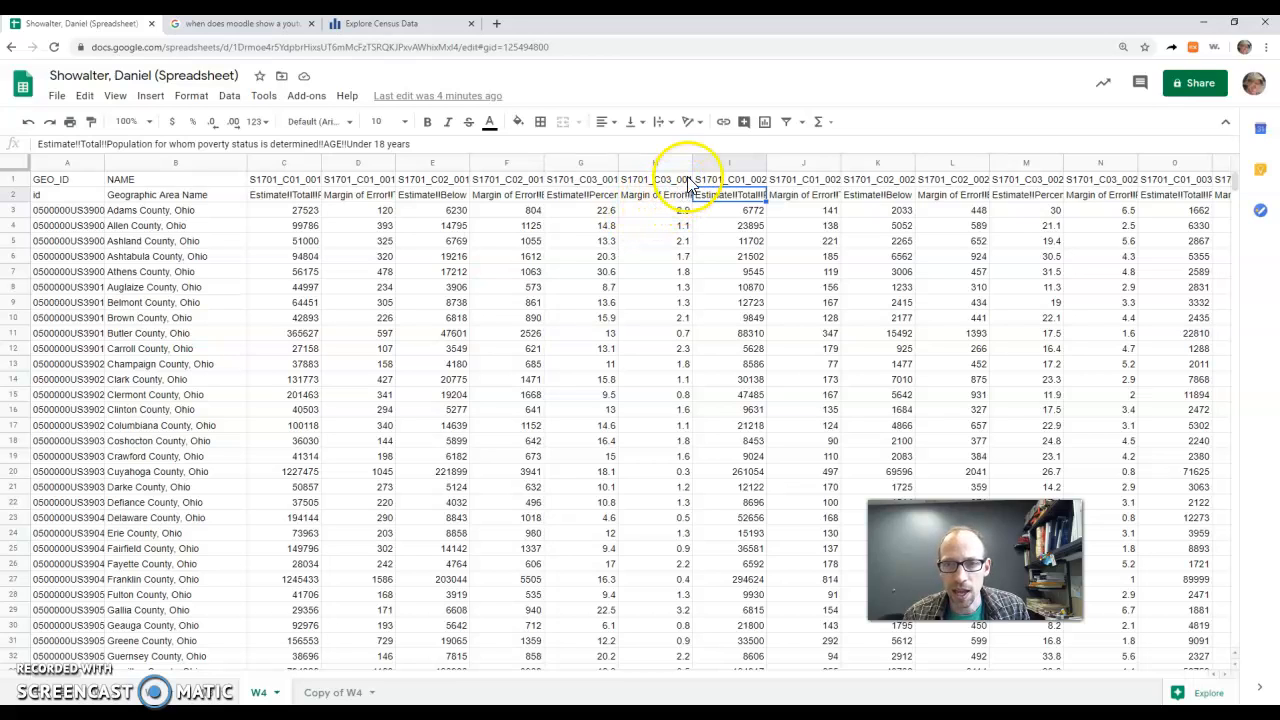
Delete columns I through ND, removing all the age and other subgroup breakdowns from the W4 sheet
left_click(720, 162)
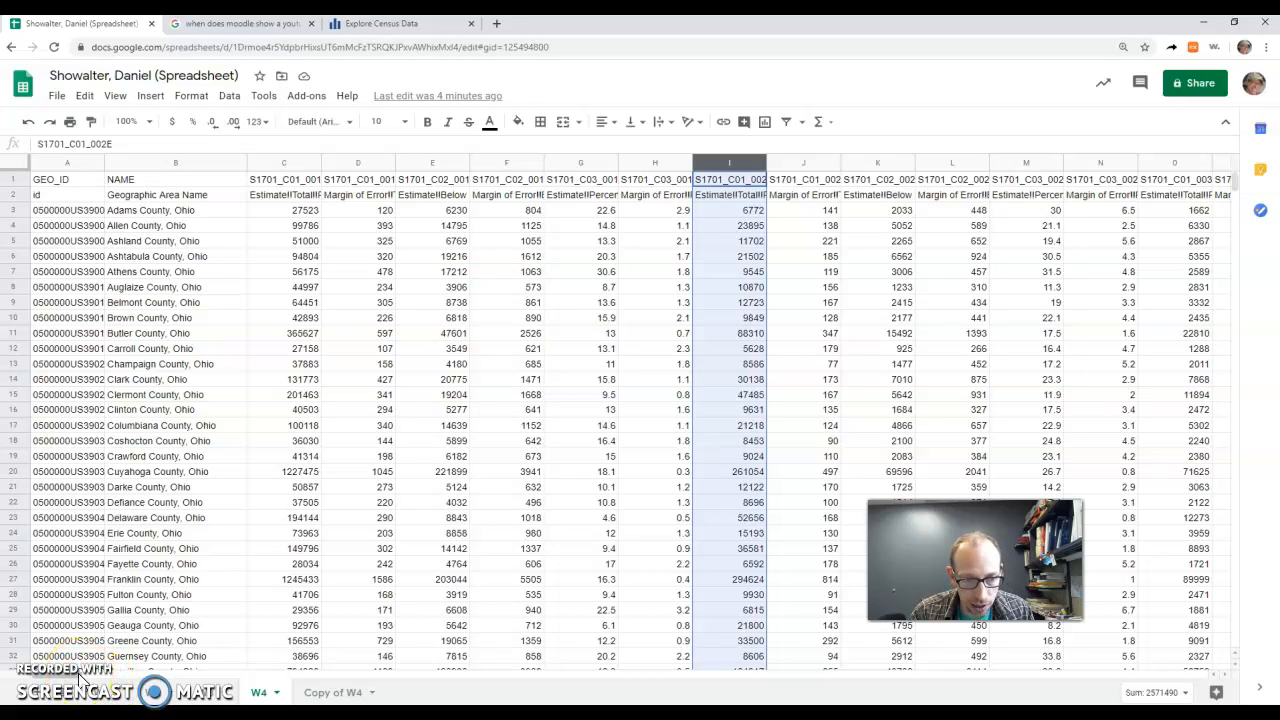
scroll(85, 665, "right", 1)
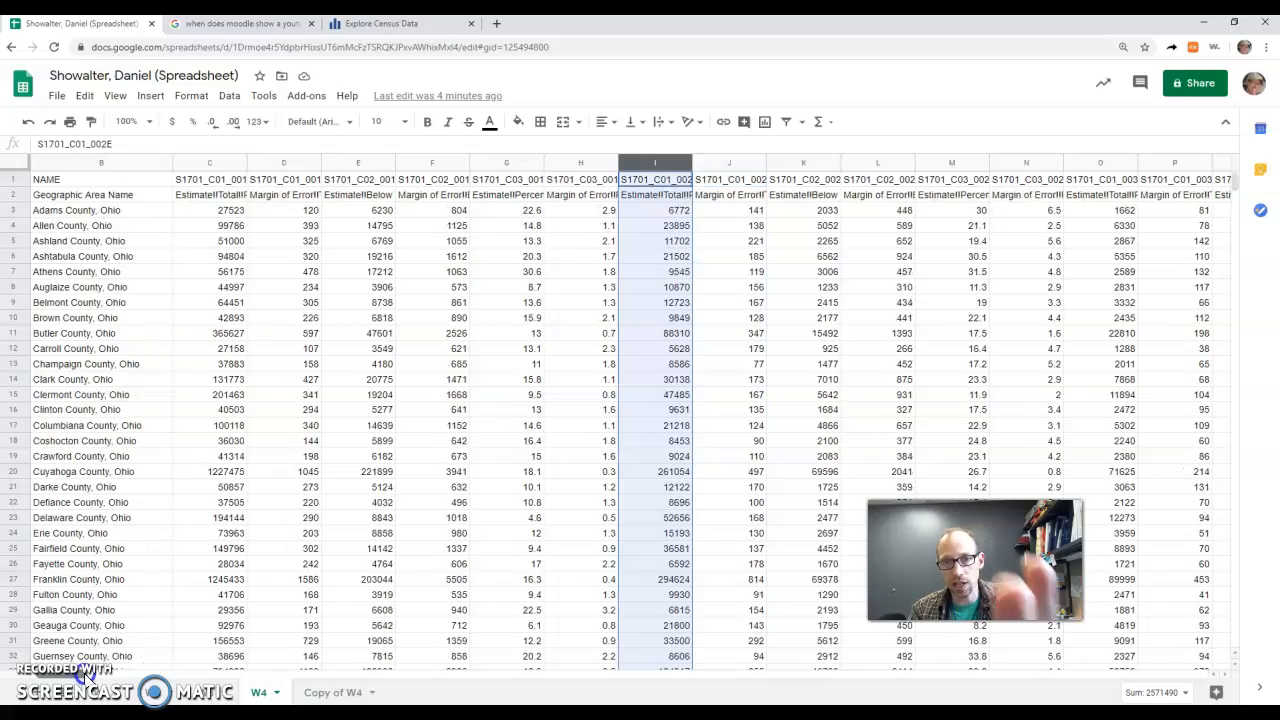
left_click_drag(87, 677, 1214, 668)
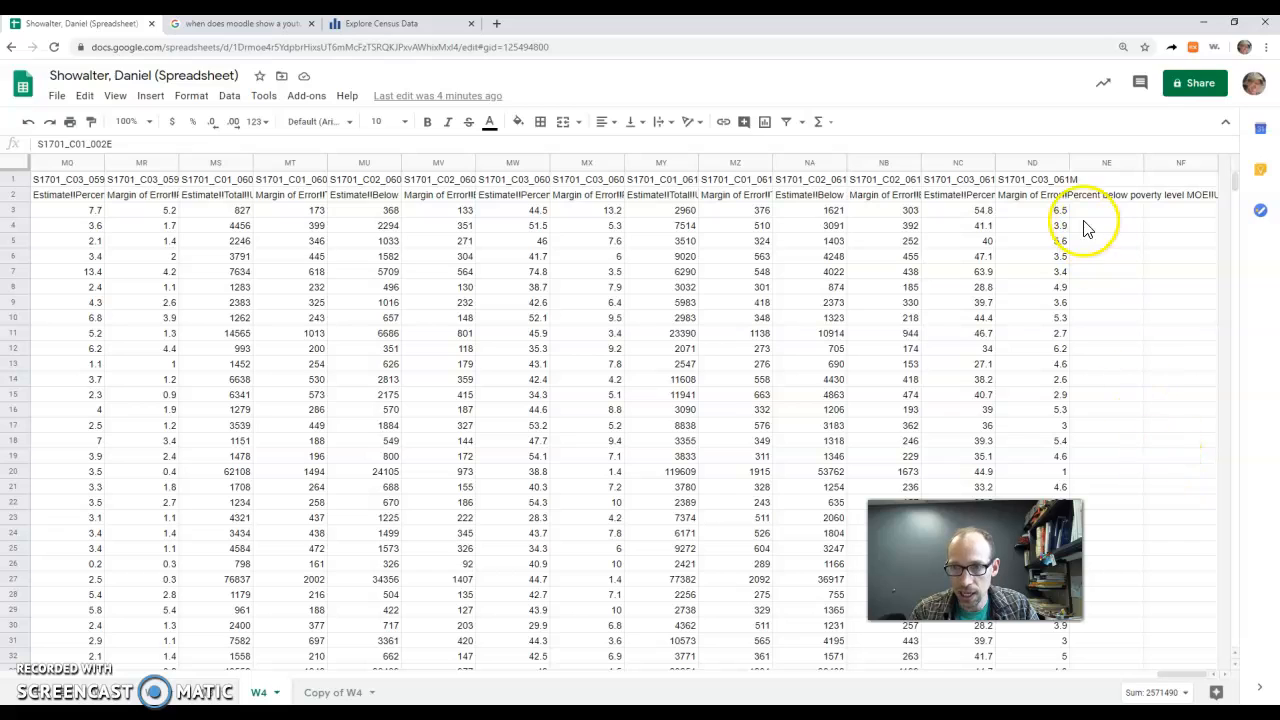
left_click(1037, 162, "shift")
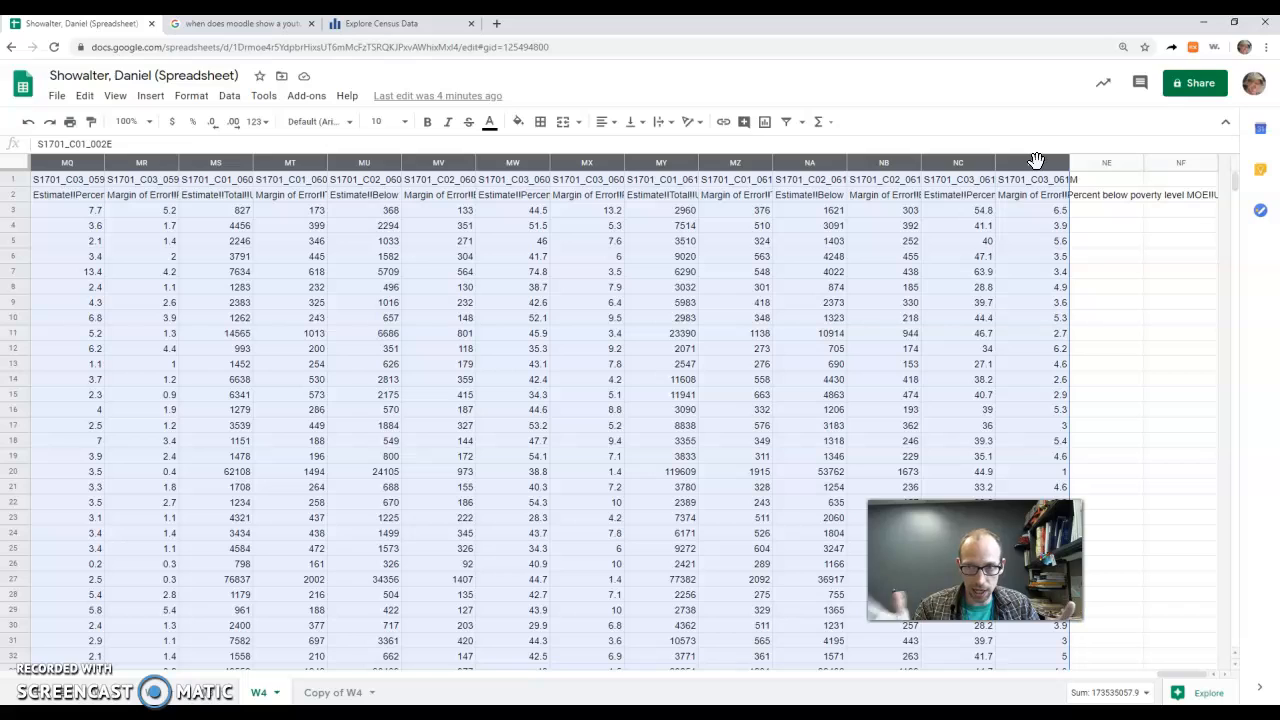
right_click(578, 311)
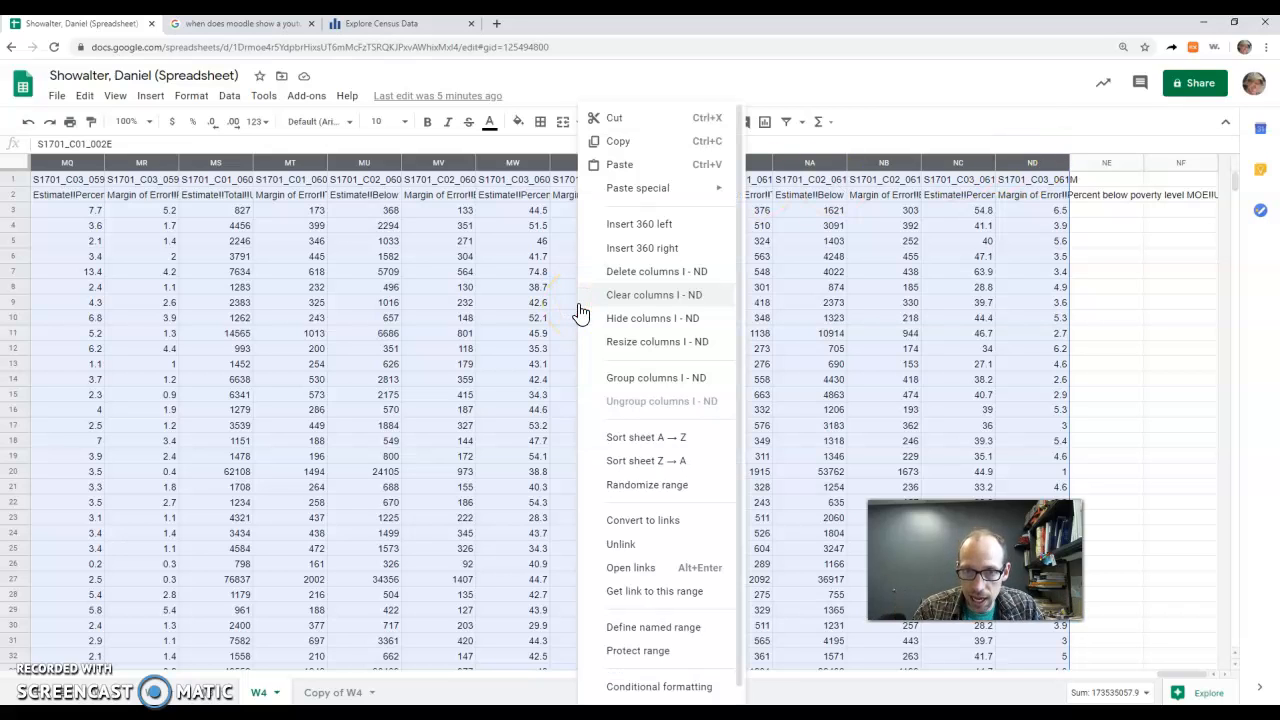
left_click(618, 271)
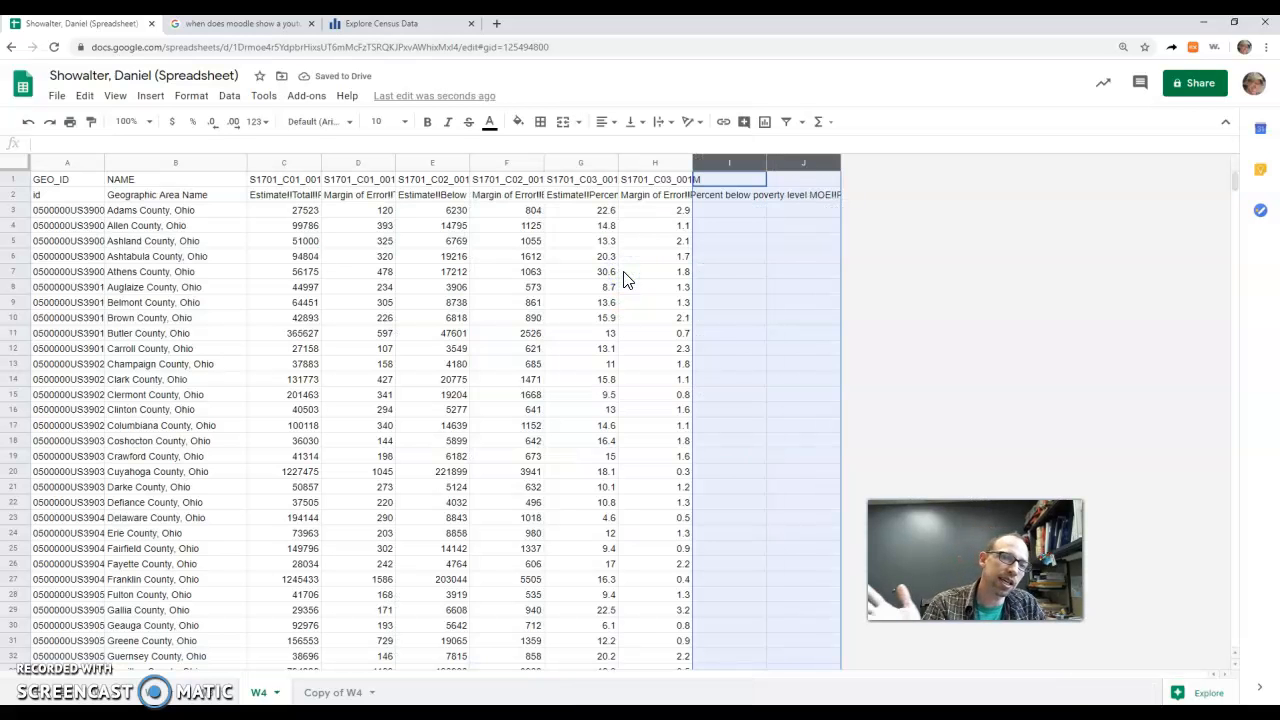
left_click(736, 335)
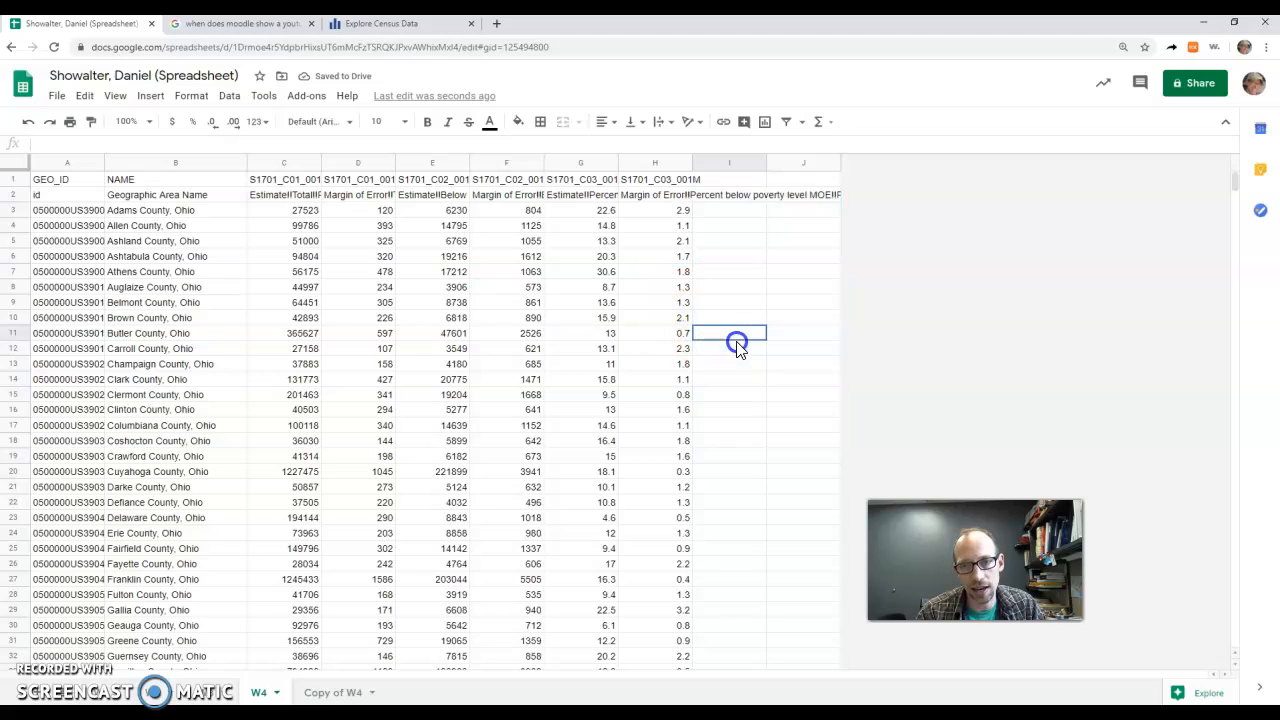
Delete the margin-of-error columns F and D, which belong to the below-poverty-level count and the total population
left_click(567, 224)
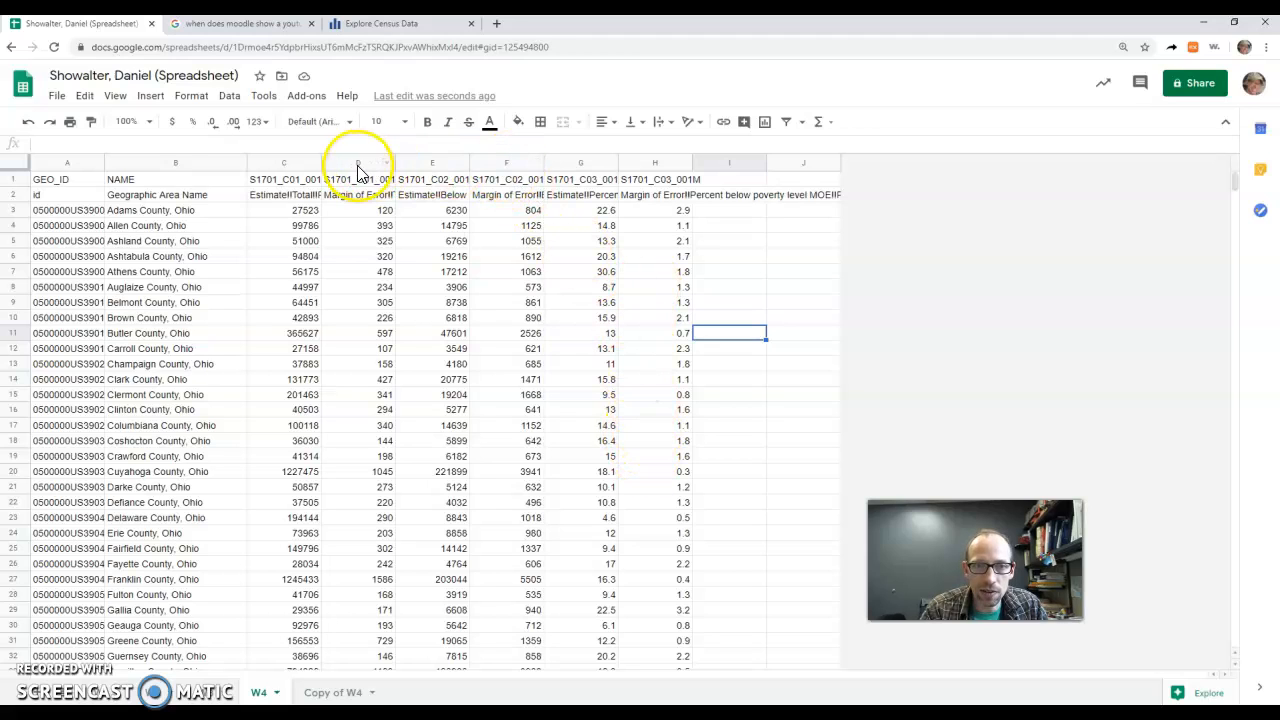
left_click(506, 165)
left_click(352, 163)
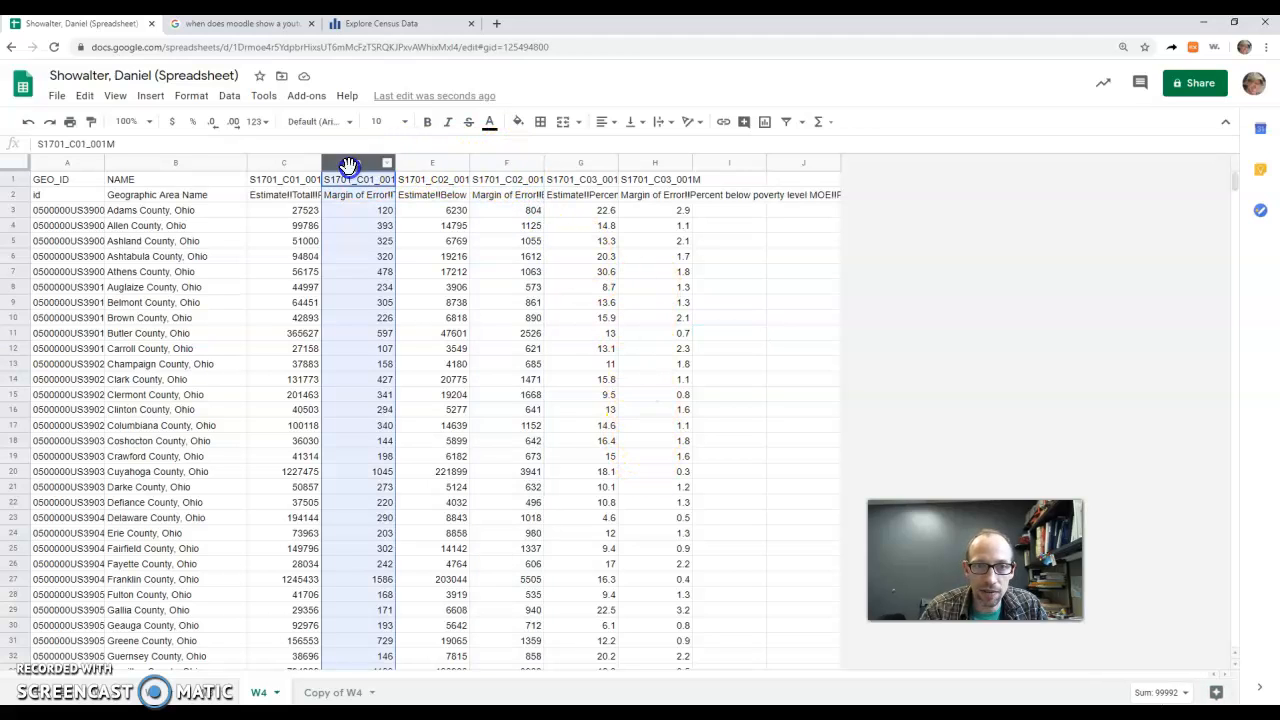
left_click(500, 162)
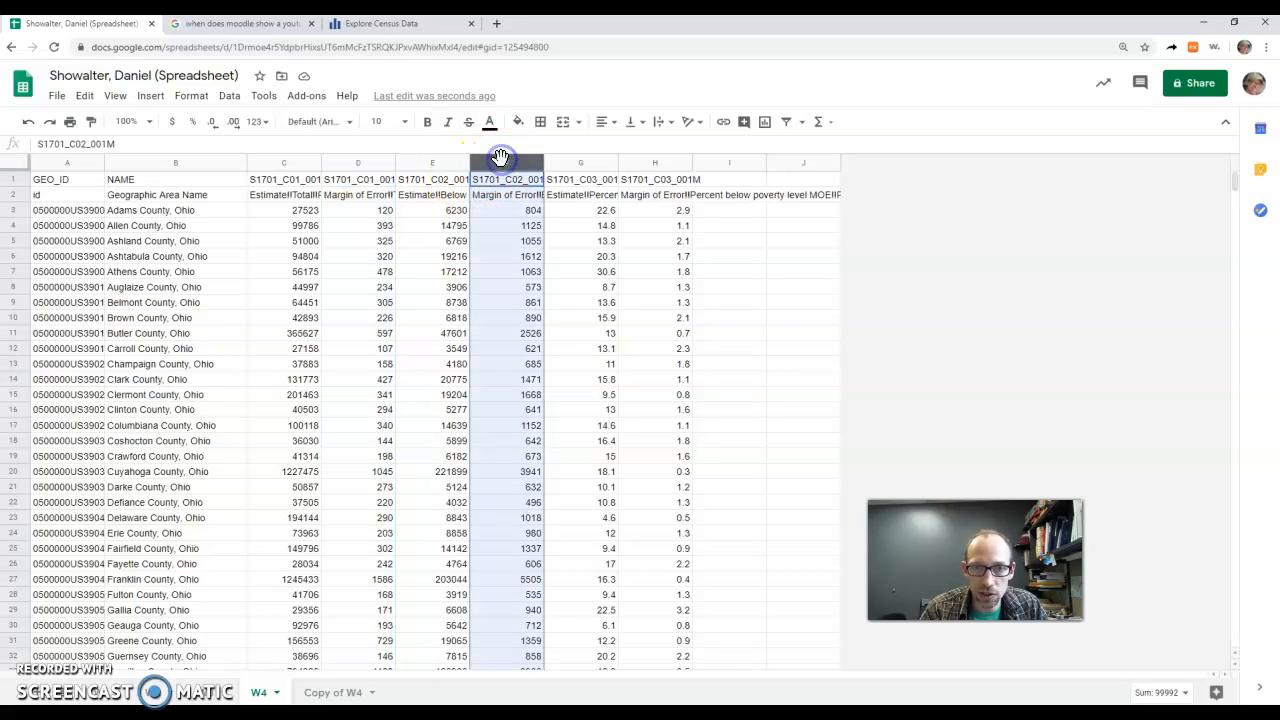
right_click(500, 158)
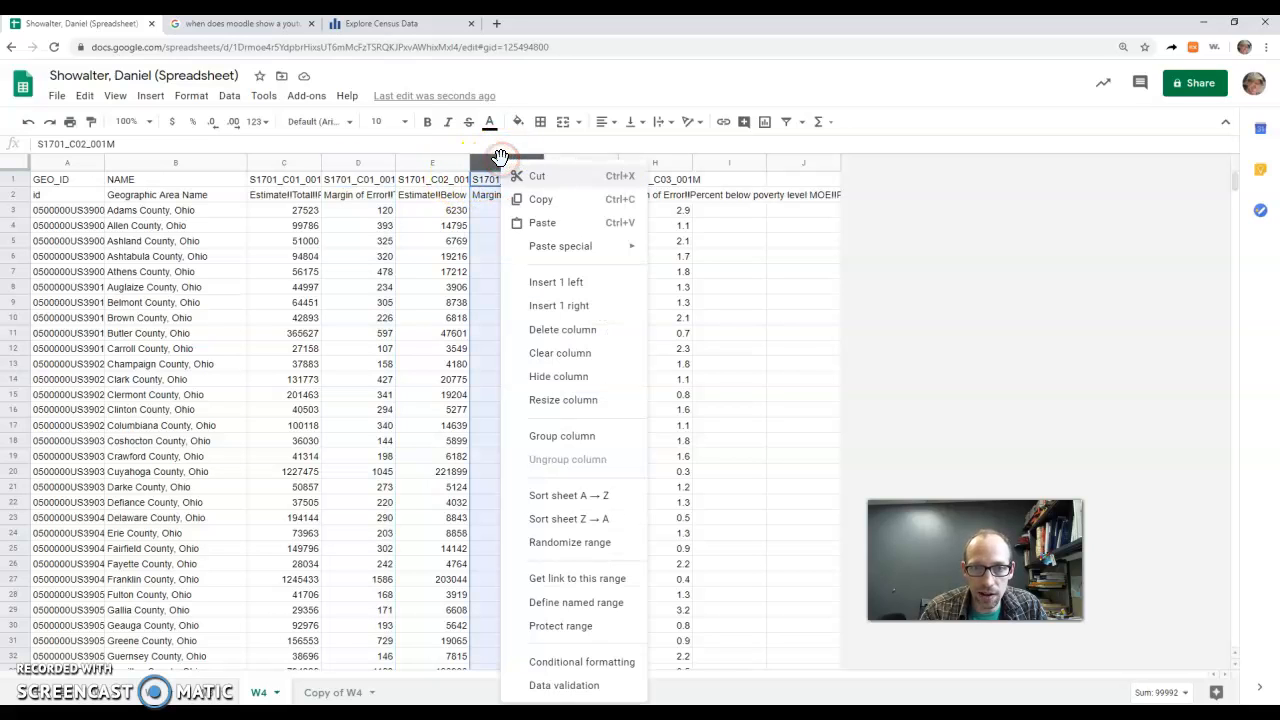
left_click(553, 330)
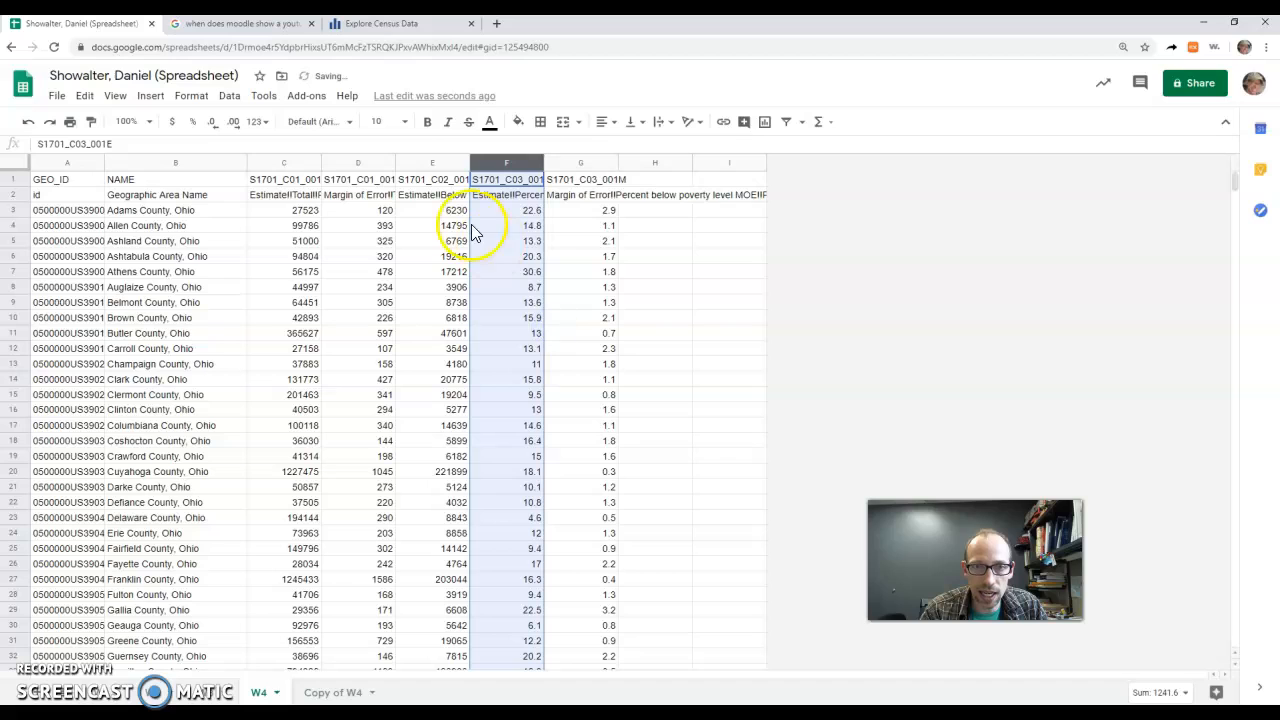
left_click(357, 163)
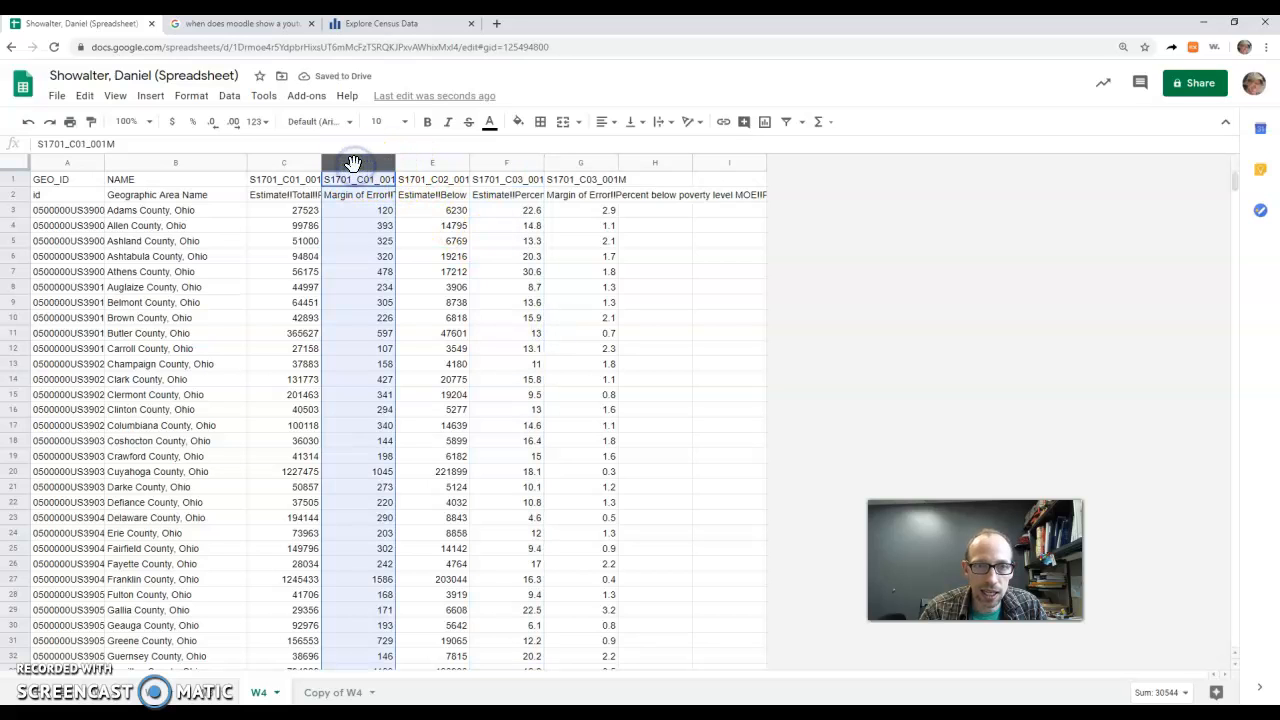
right_click(357, 165)
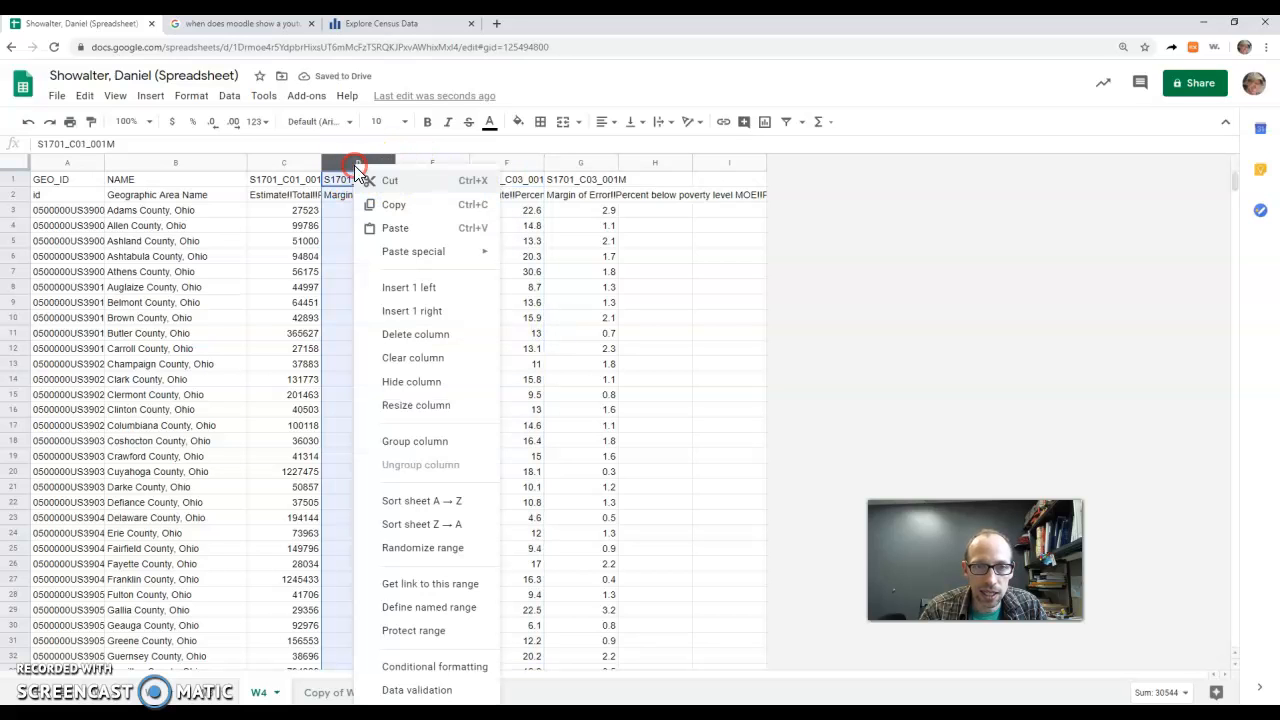
left_click(414, 334)
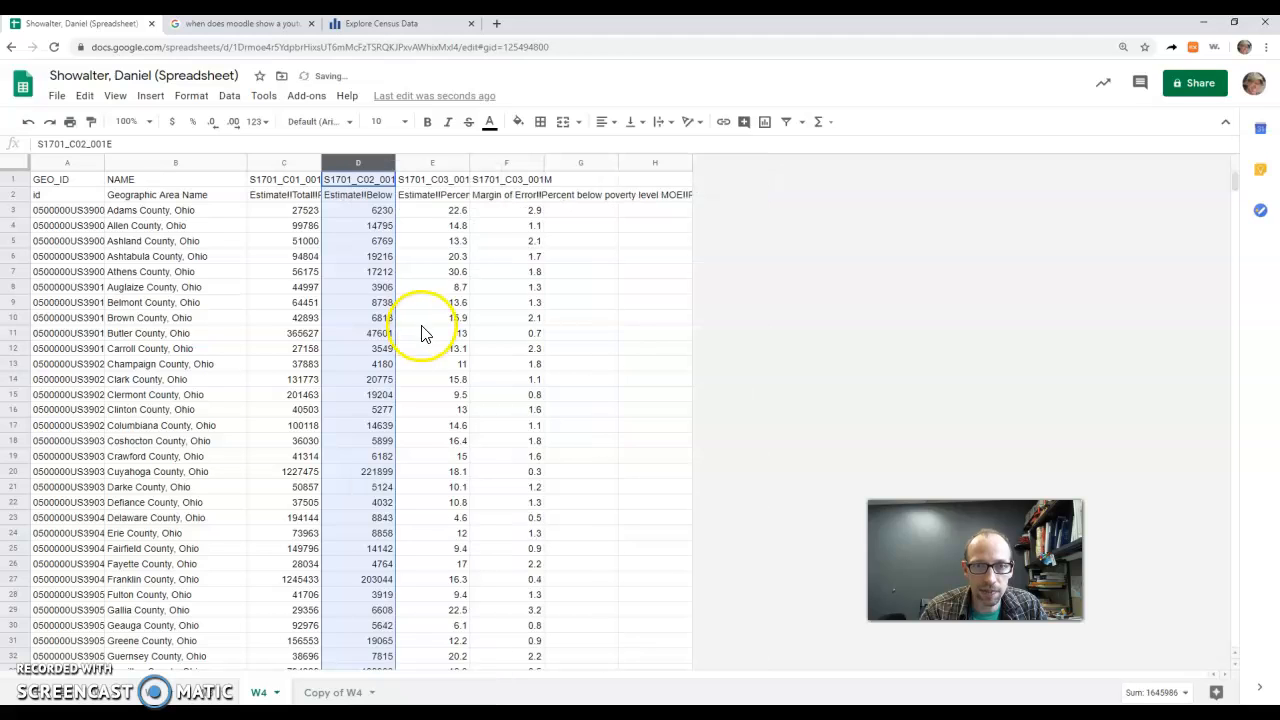
Replace the long total population estimate header in cell C2 with "Total Population"
left_click(308, 197)
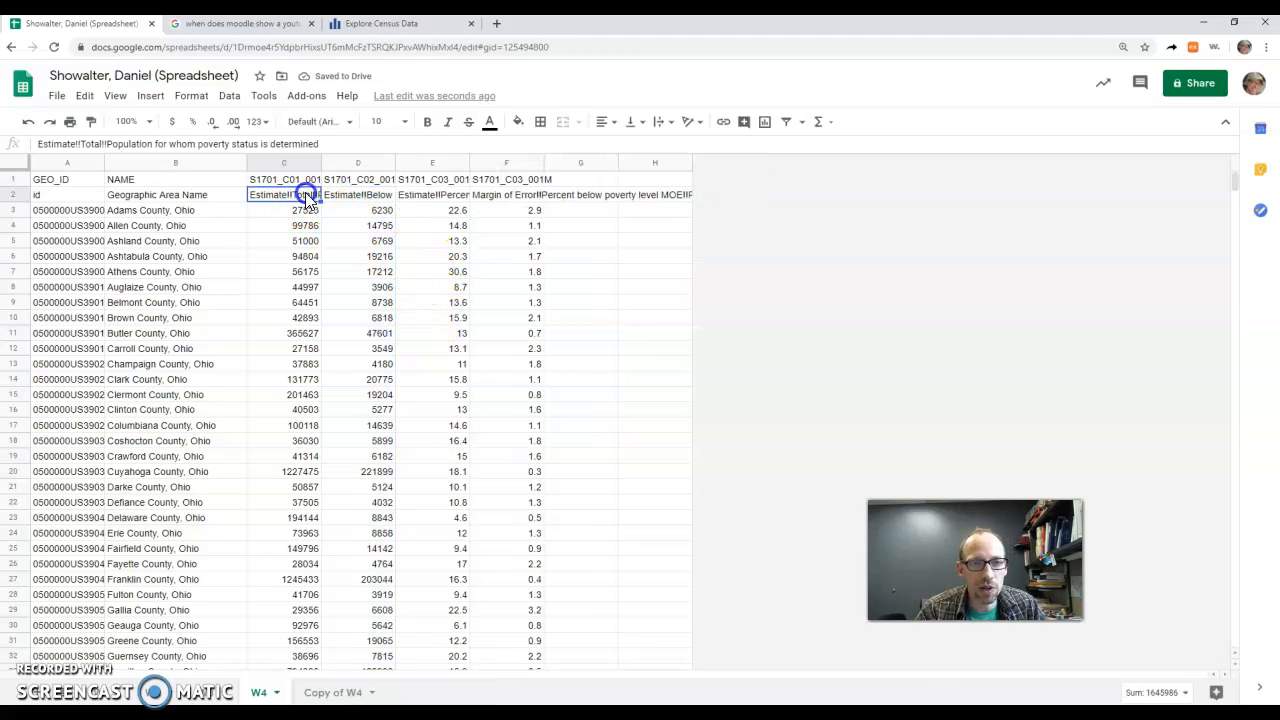
left_click(302, 180)
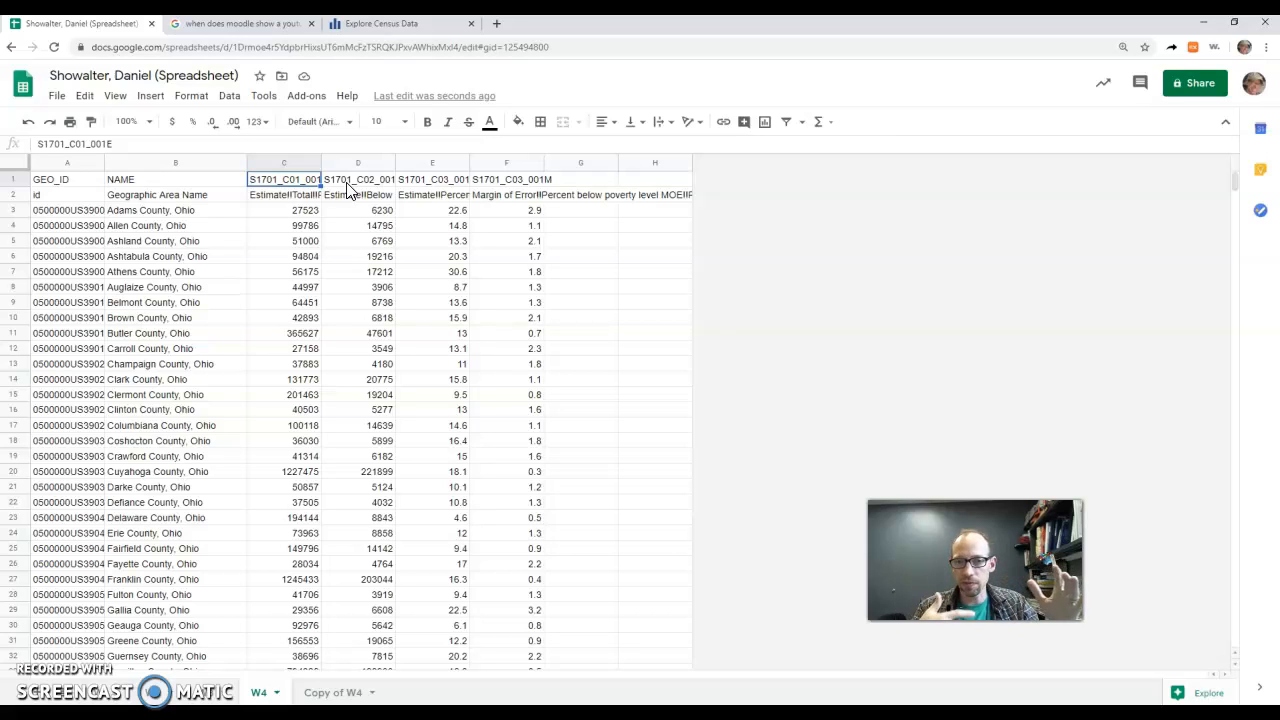
left_click(284, 200)
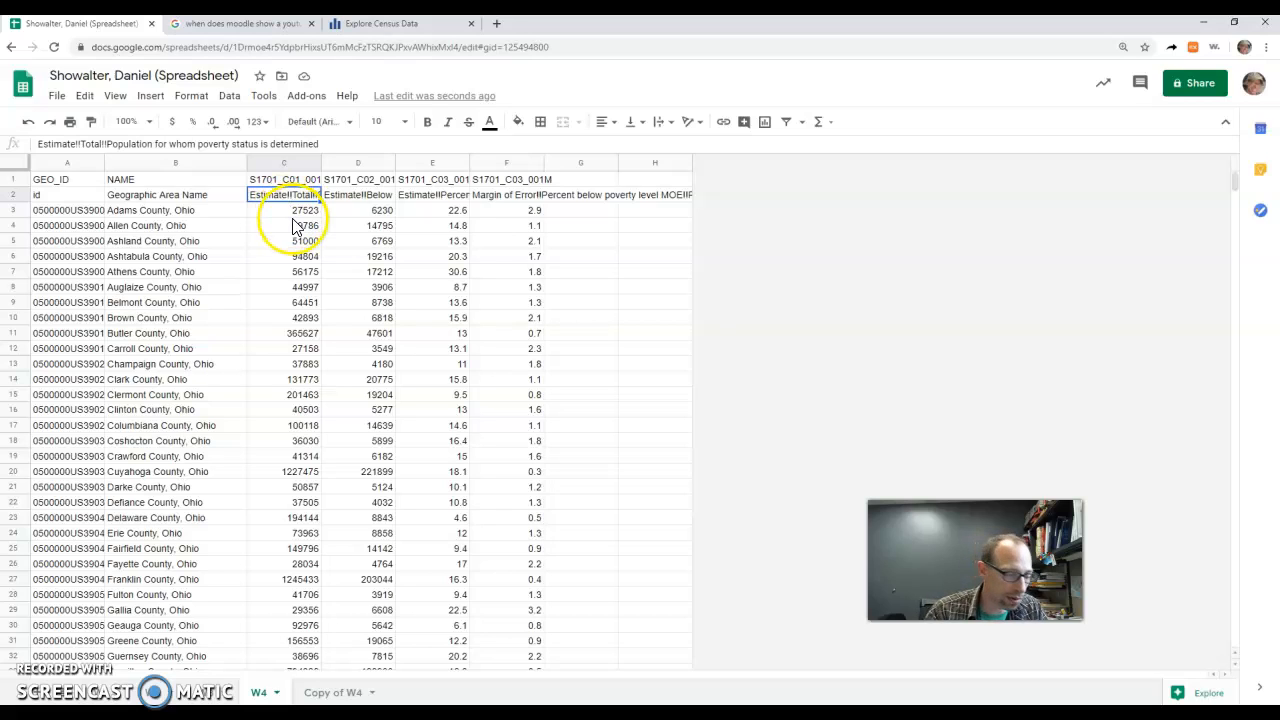
type("Total ")
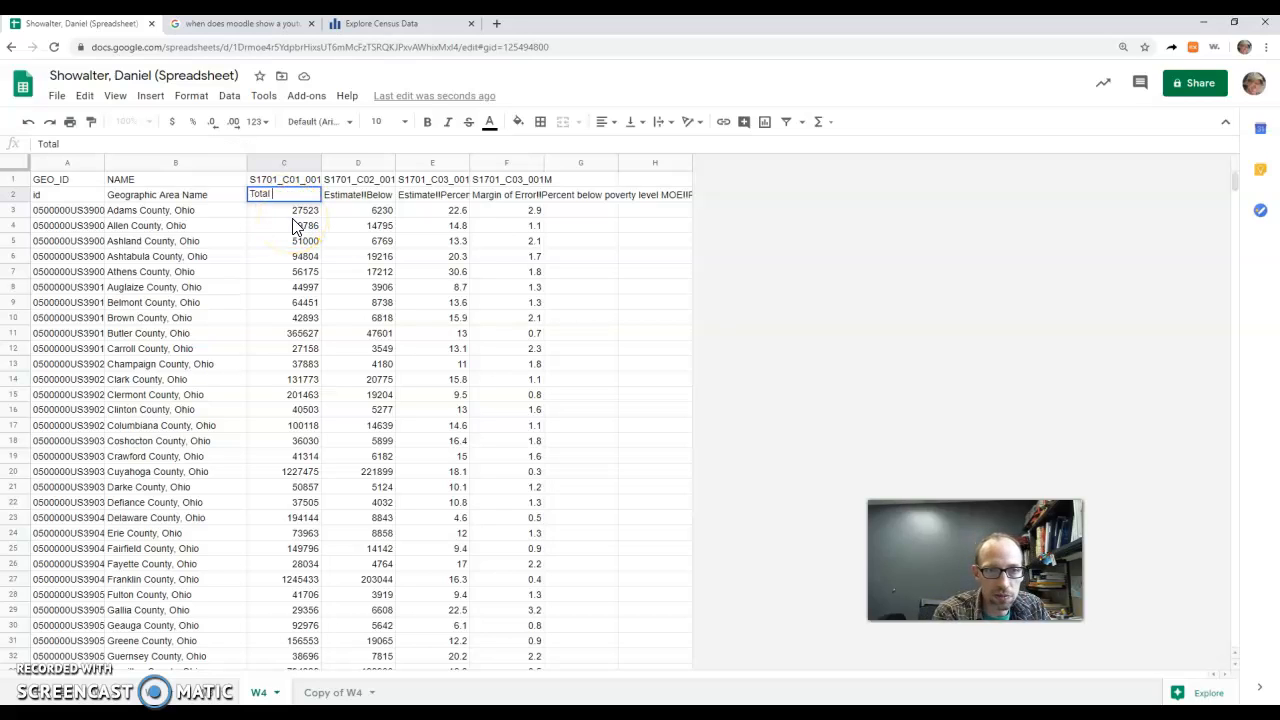
type("Population")
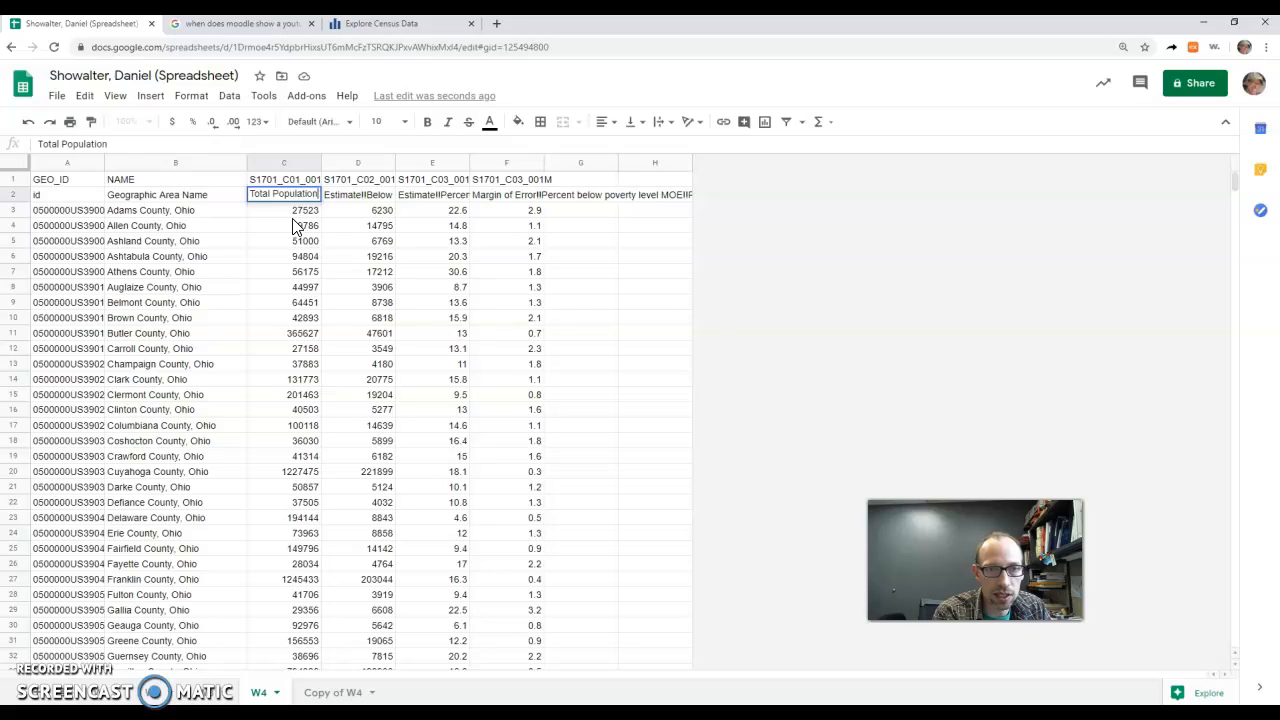
key("Tab")
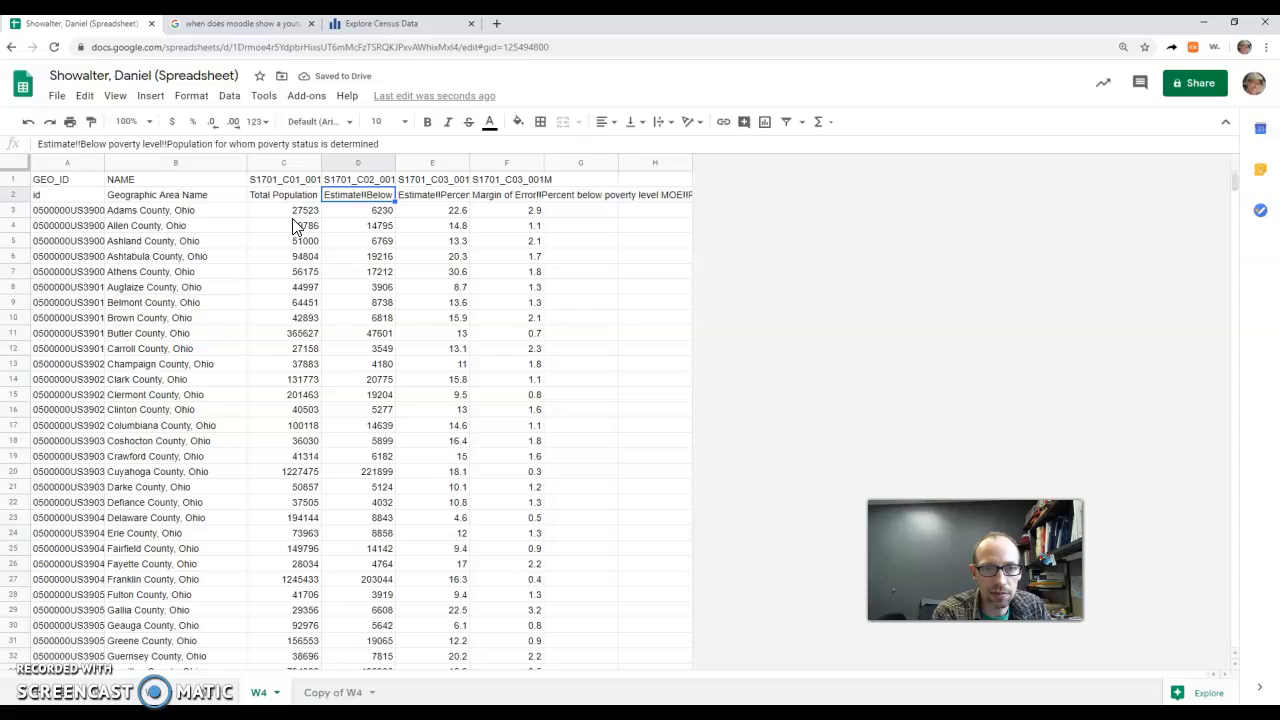
Rename the poverty headers to "Number in Poverty" in cell D2 and "Pct in Poverty" in cell E2
type("Number in Poverty")
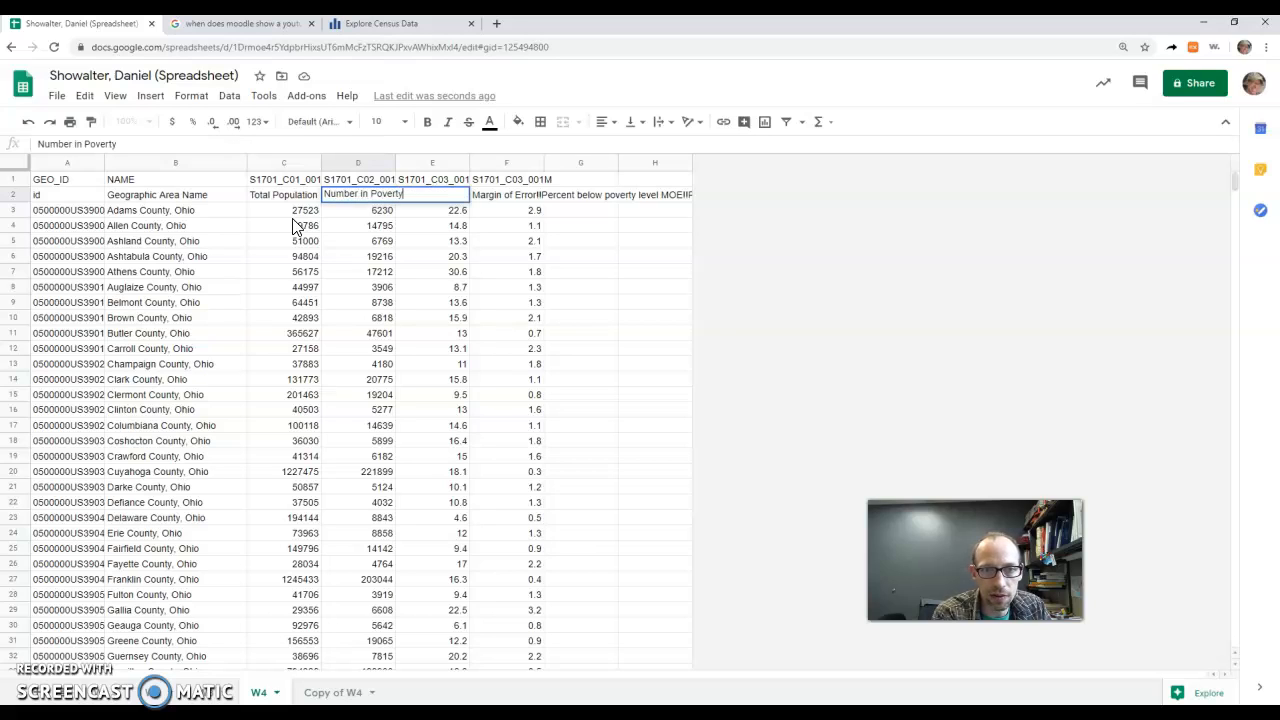
key("Tab")
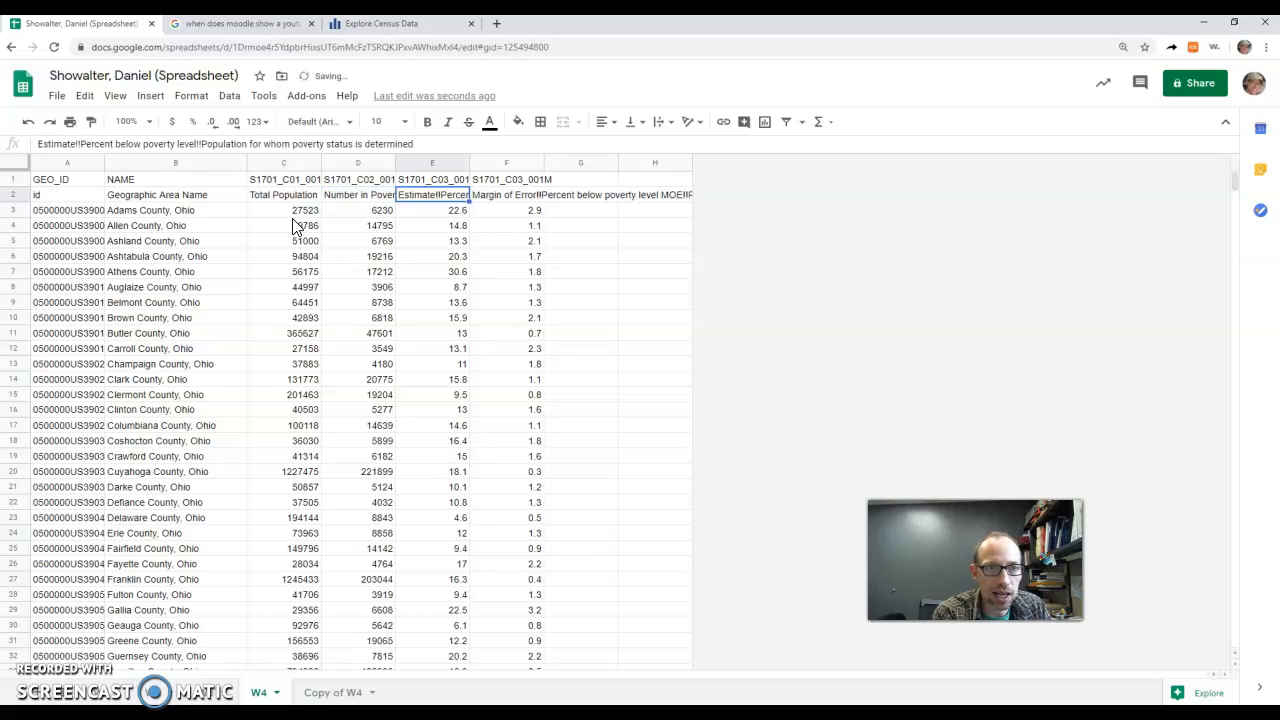
type("P")
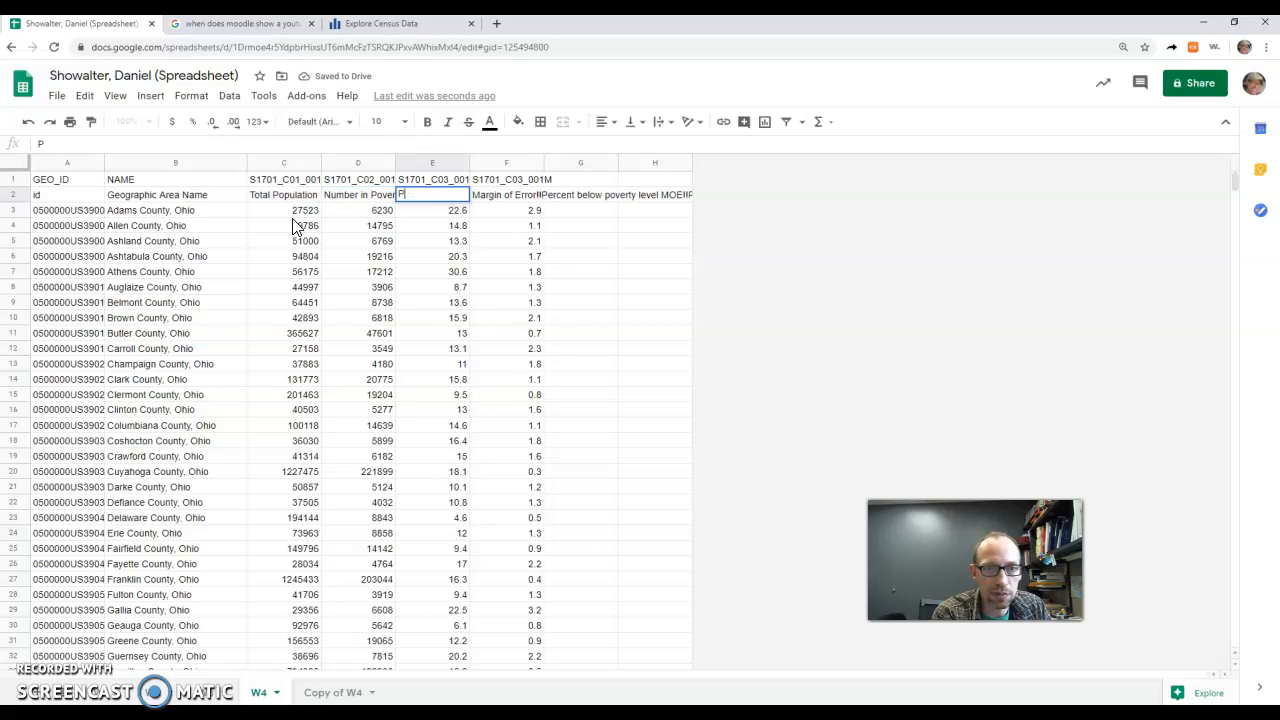
type("ct in Poverty")
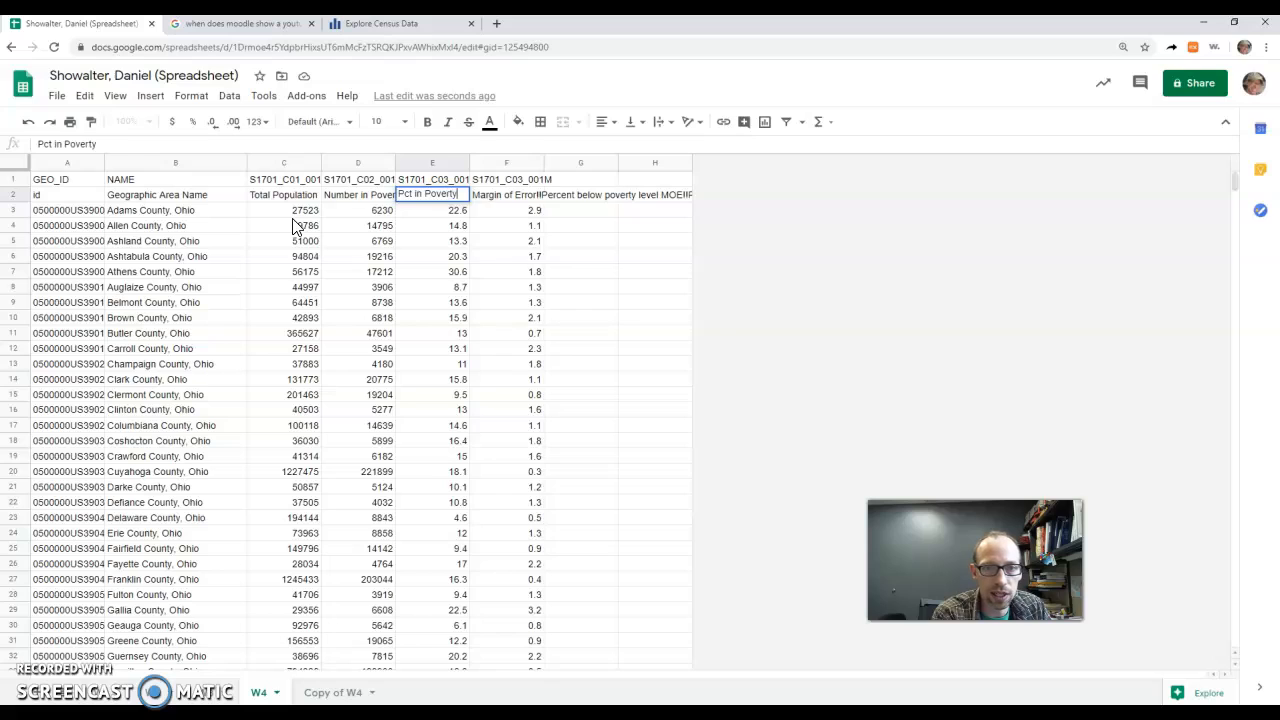
key("Tab")
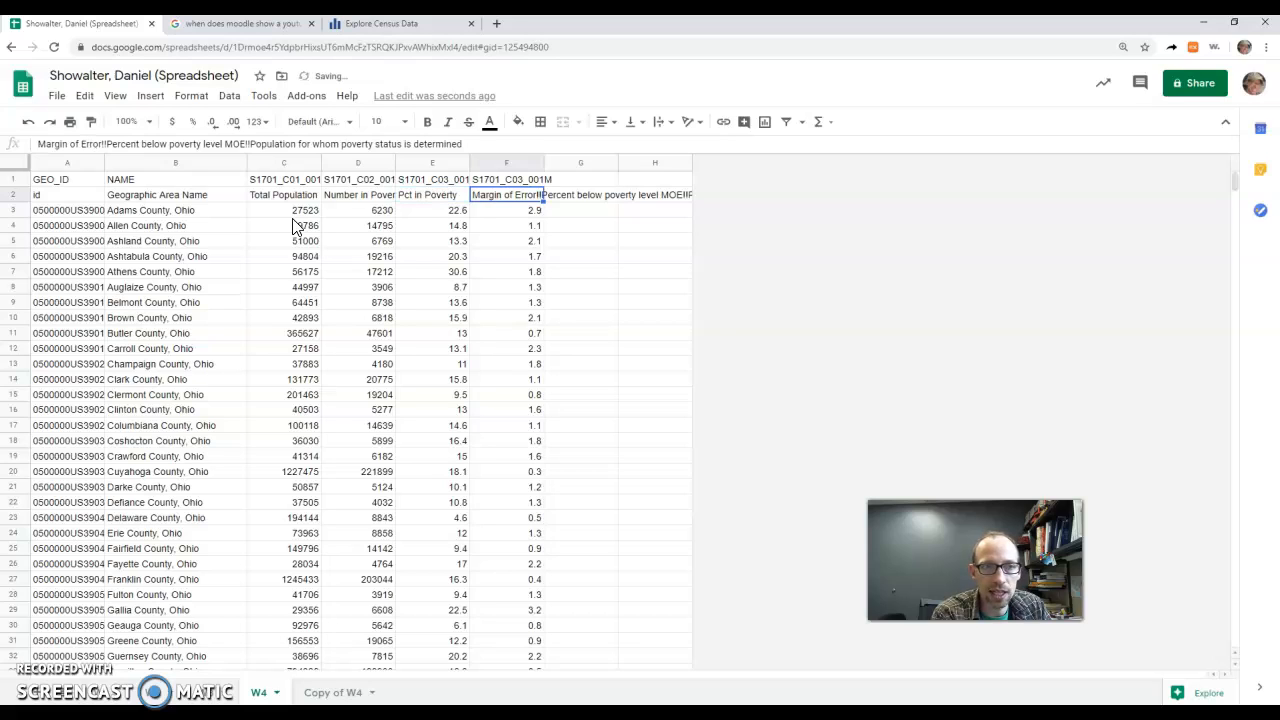
Replace the long margin-of-error header in cell F2 with "Margin of Error for Pct Poverty"
type("M")
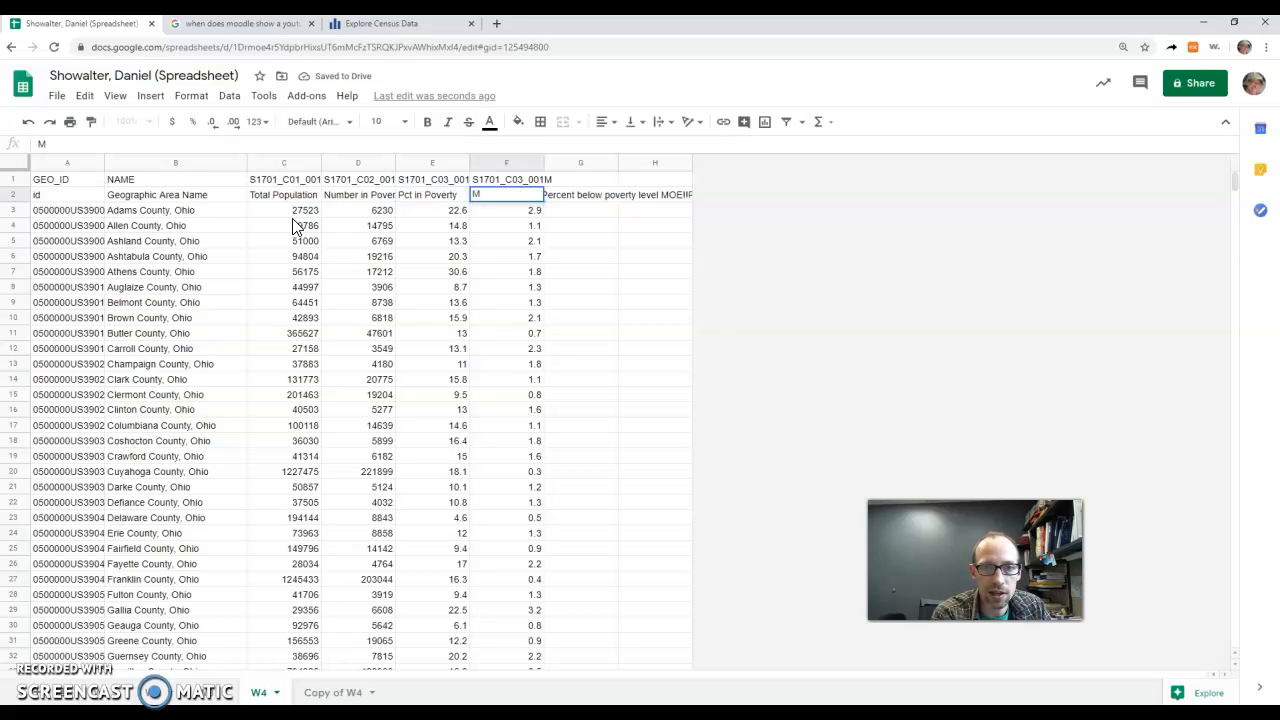
type("argin of Er")
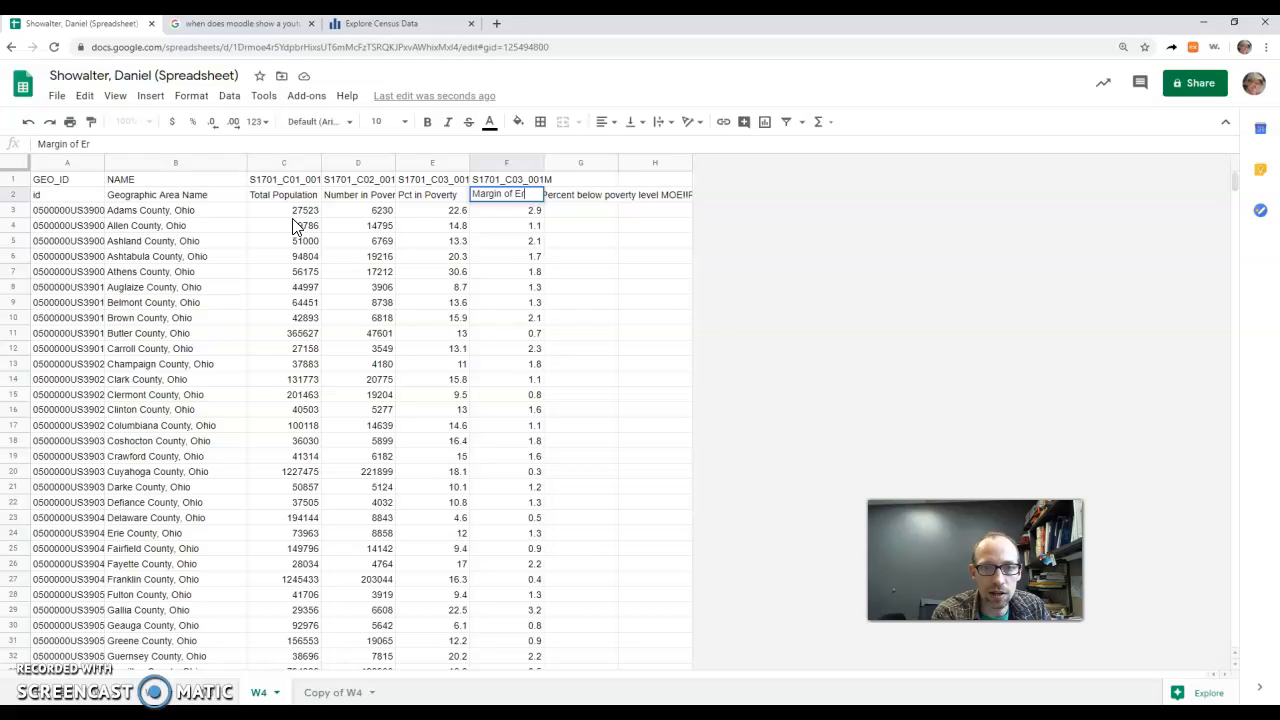
type("ror for Pc")
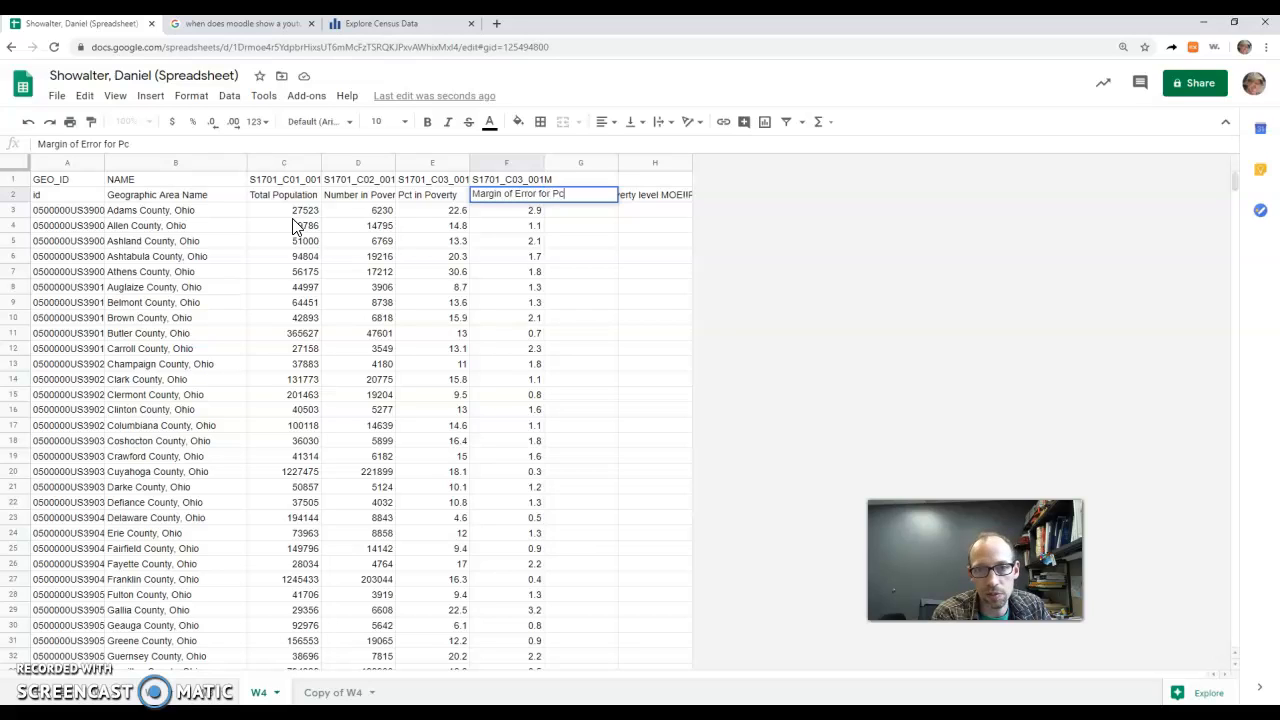
type("t Poverty")
left_click(294, 217)
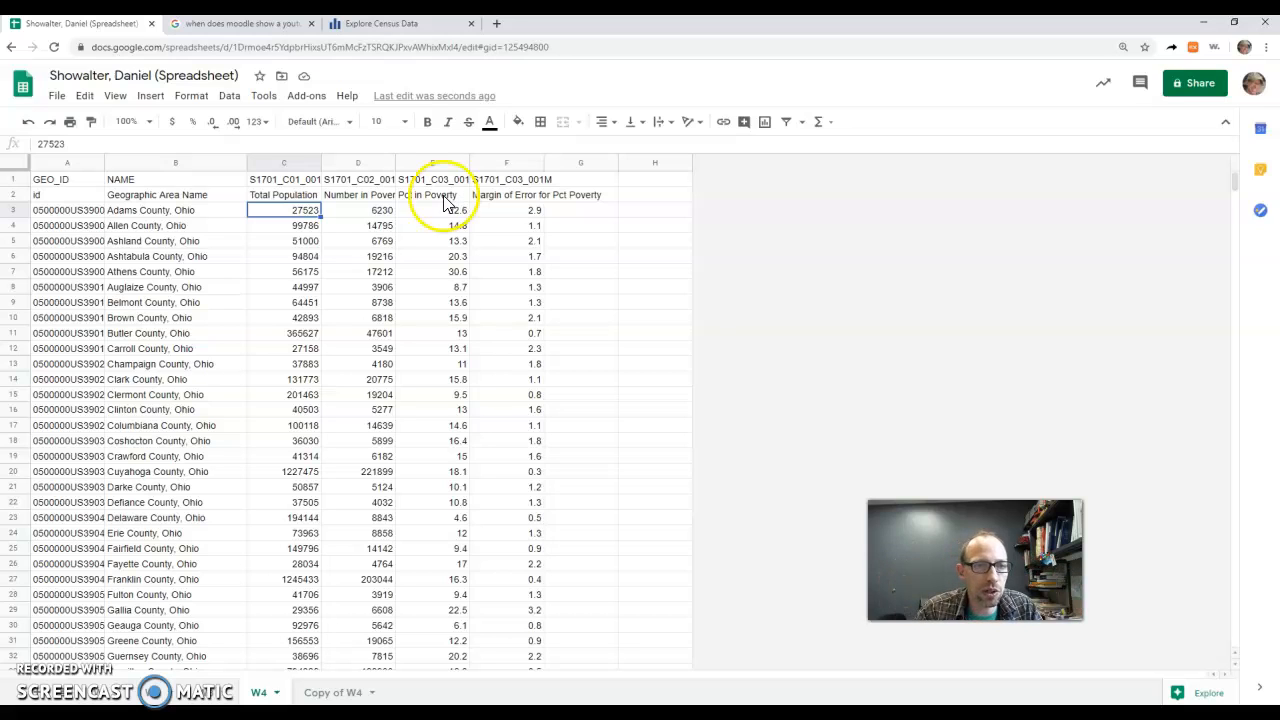
Set text wrapping to Wrap for the whole header row 2
left_click(12, 194)
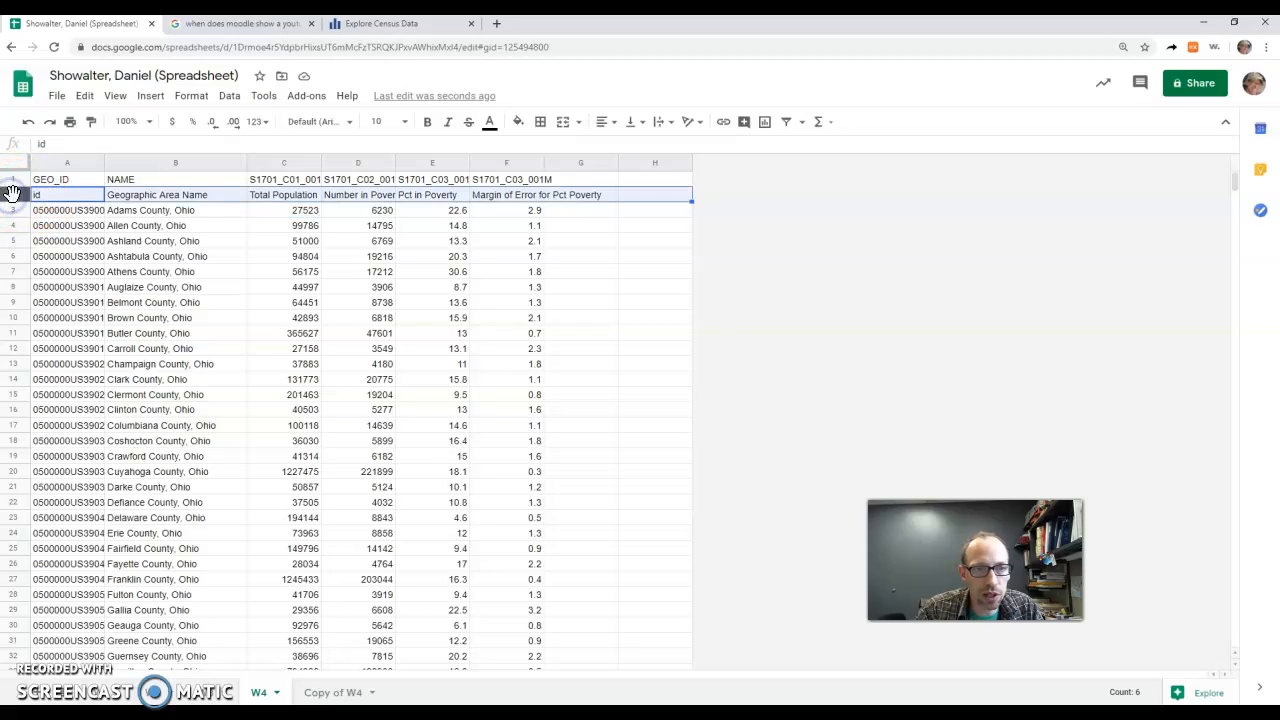
left_click_drag(12, 194, 20, 188)
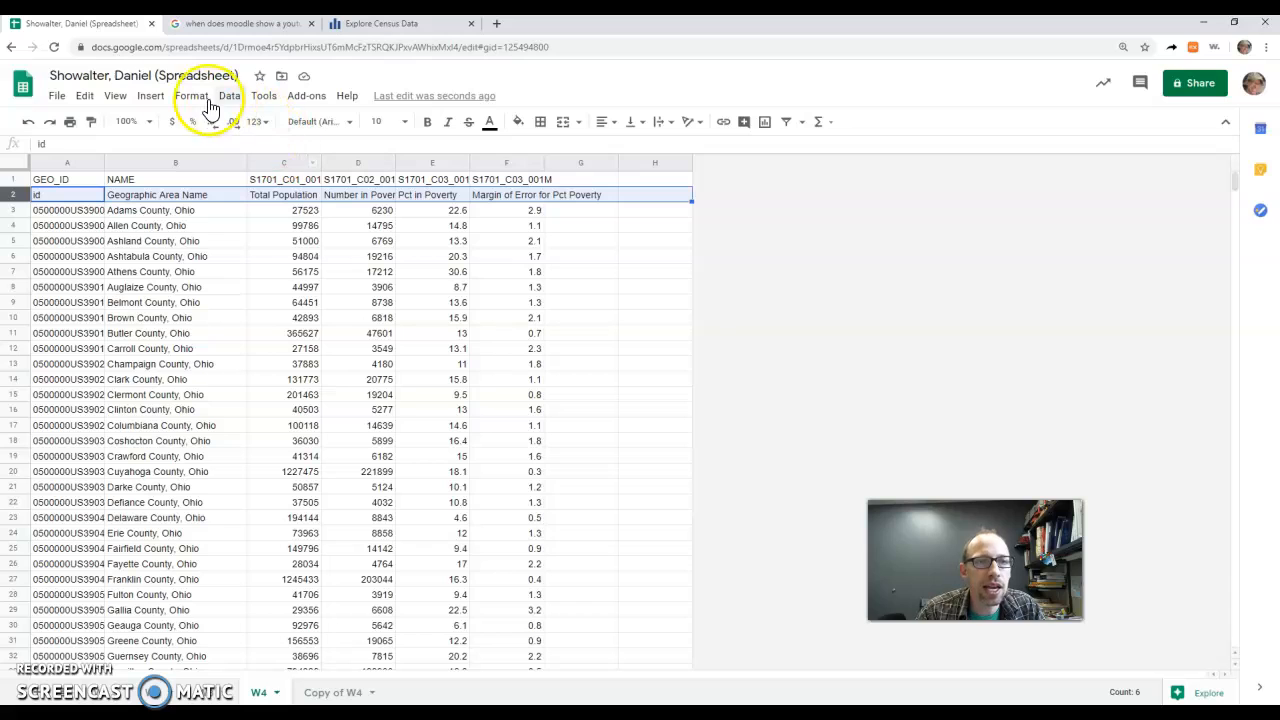
left_click(128, 98)
left_click(193, 97)
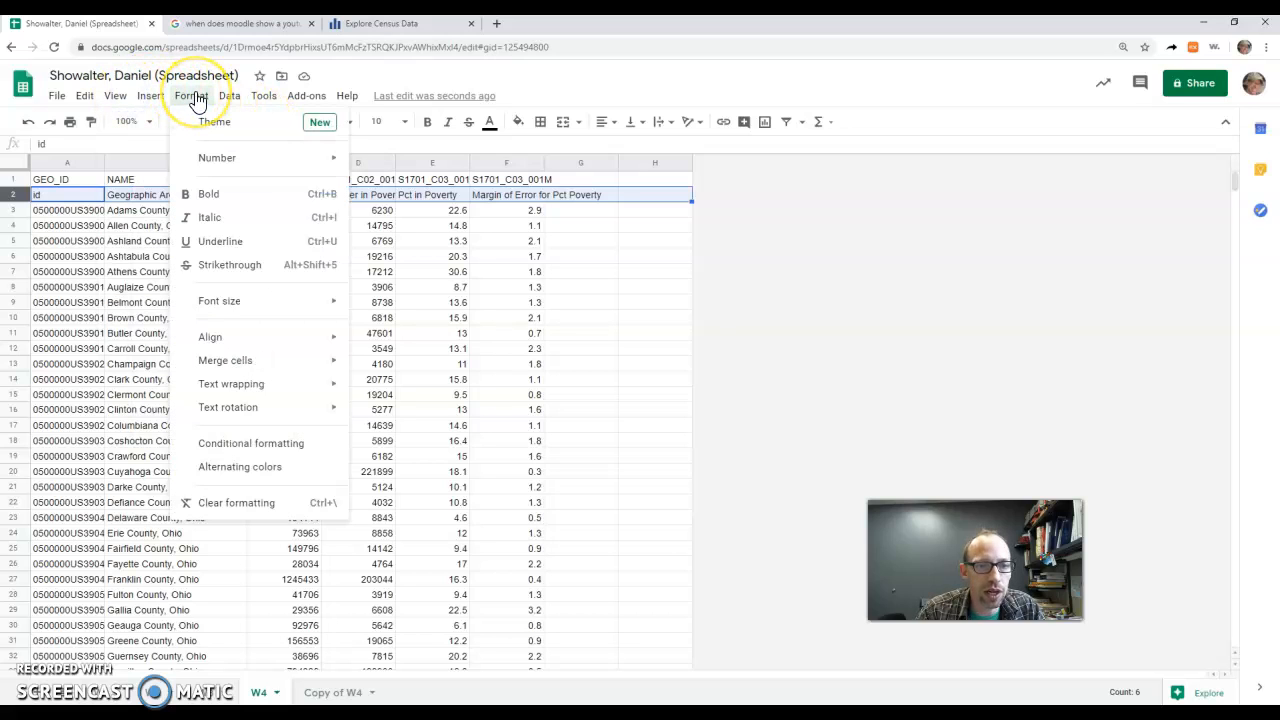
left_click(240, 389)
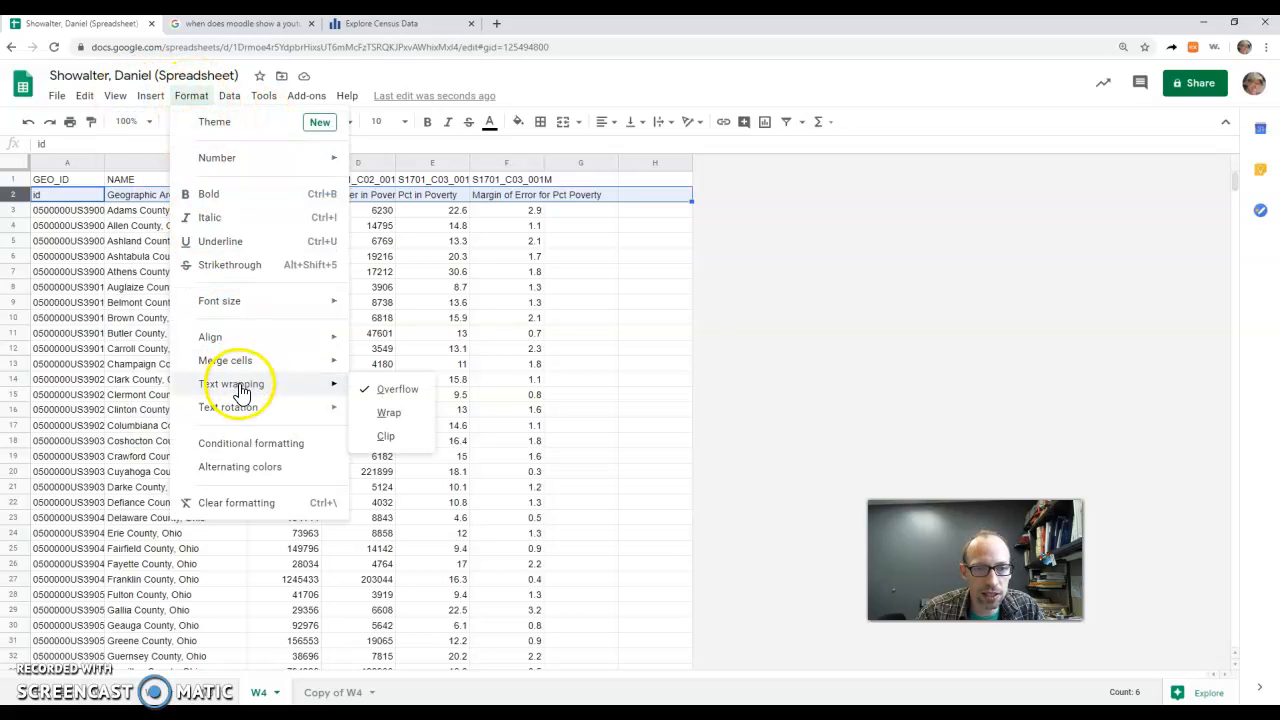
left_click(400, 411)
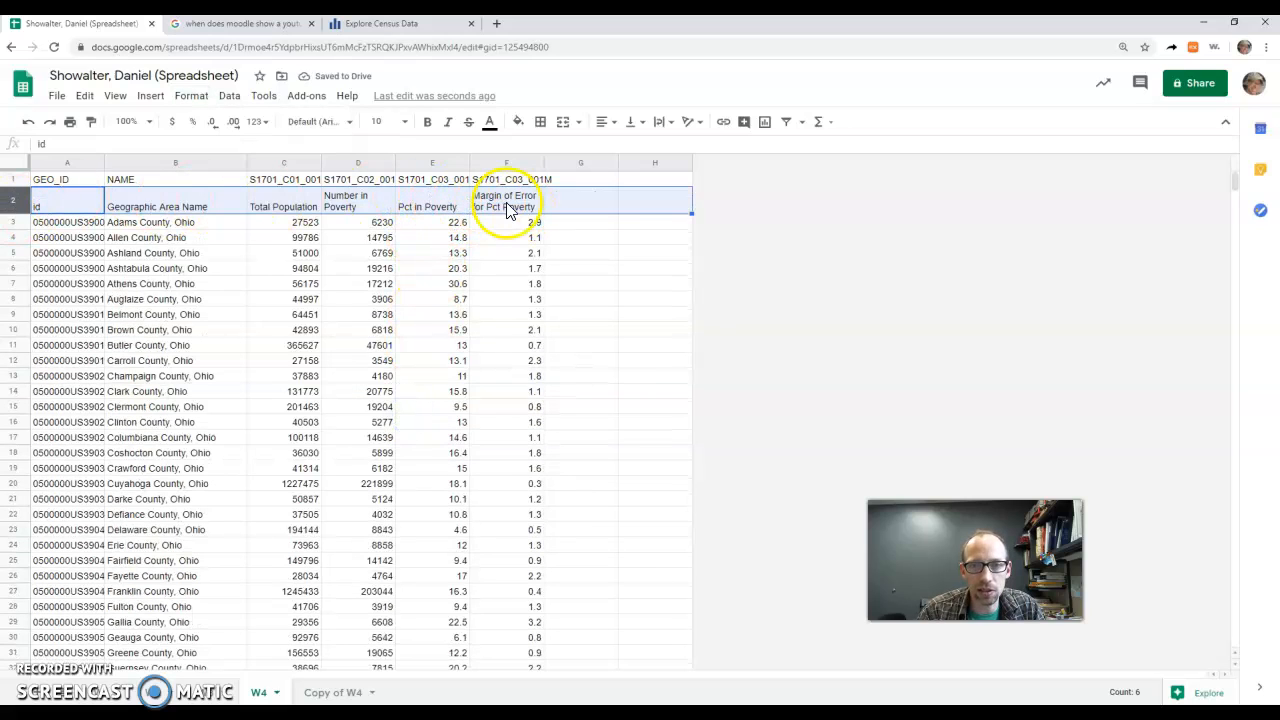
Center the headers in row 2 horizontally and make them bold
left_click(609, 122)
left_click(624, 145)
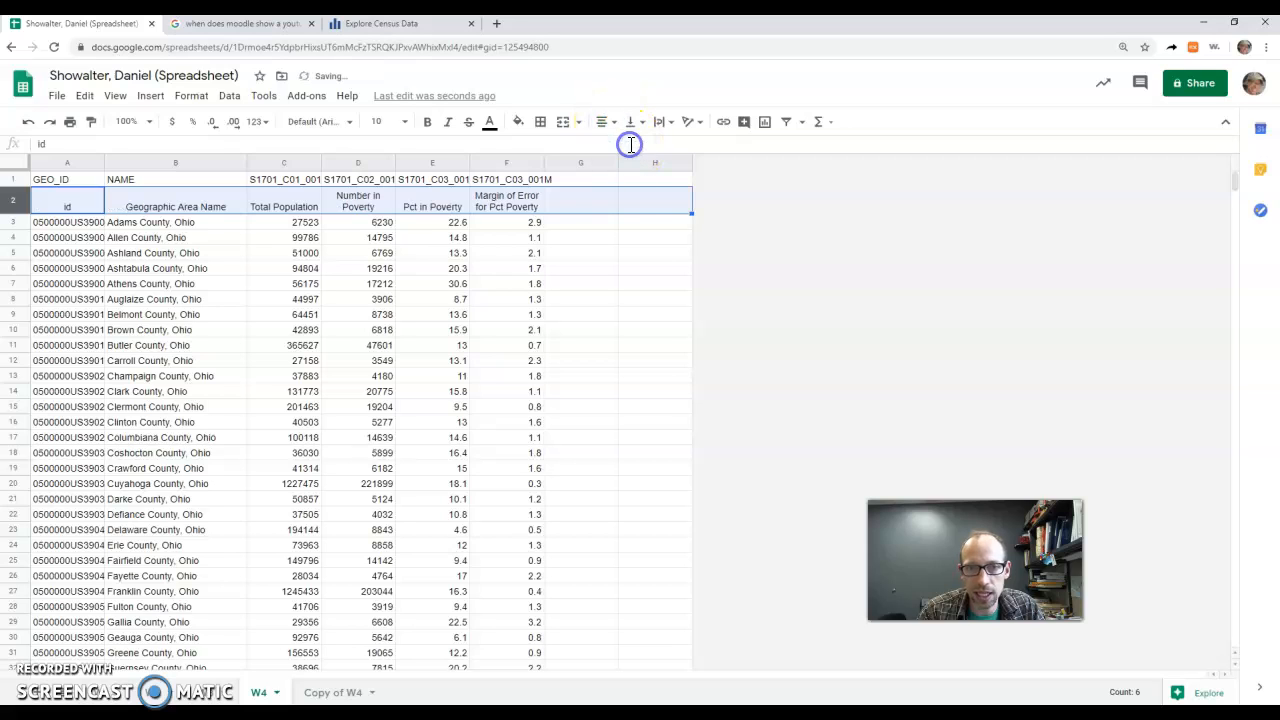
left_click(427, 124)
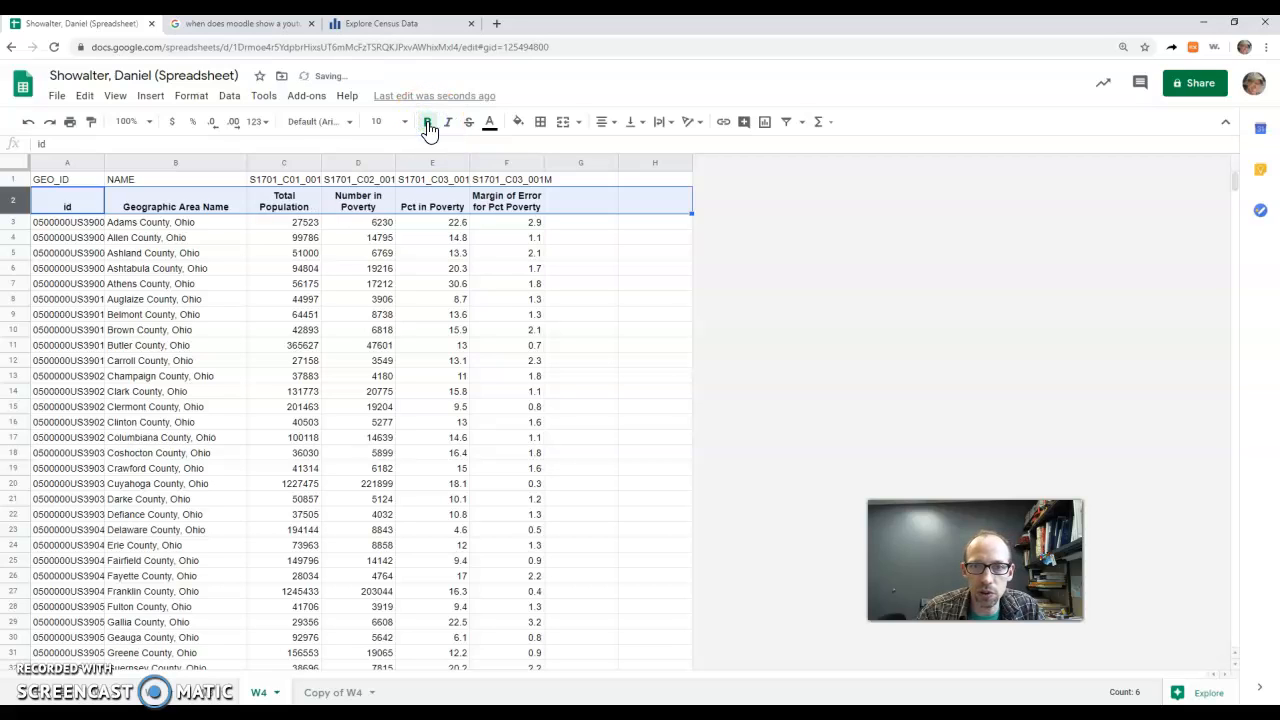
Add a bottom border beneath header row 2
left_click(540, 121)
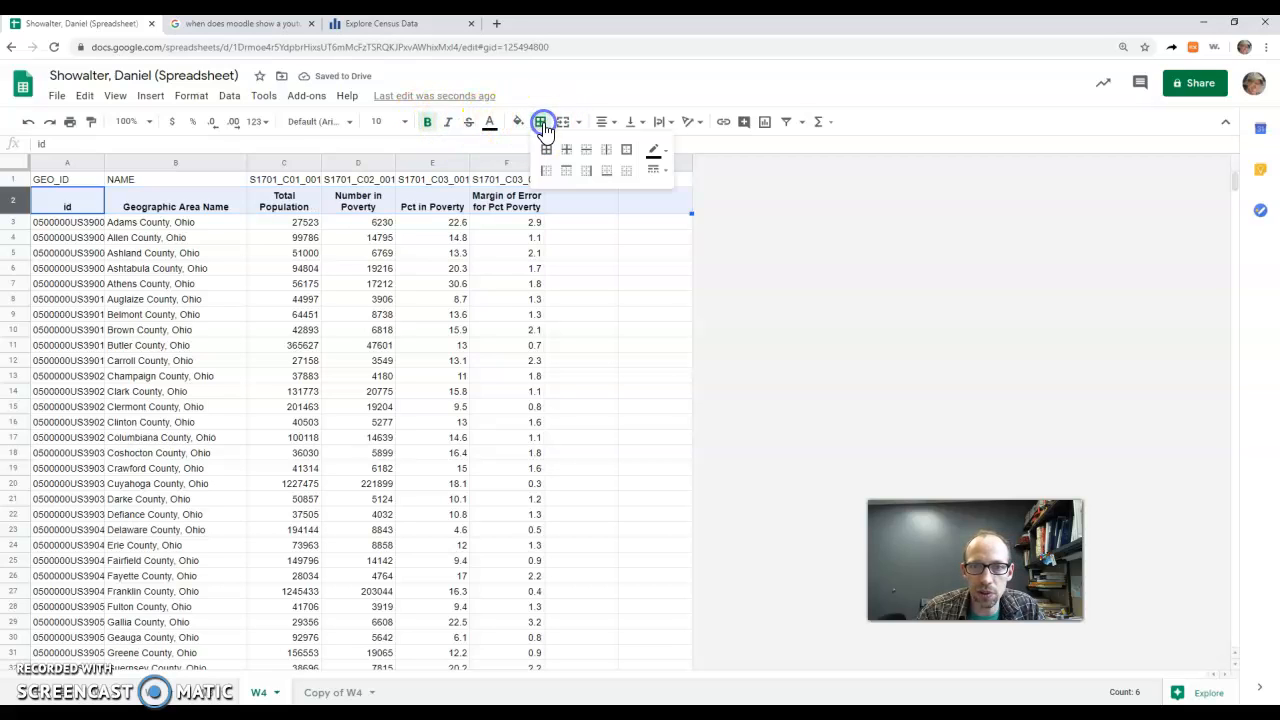
left_click(606, 170)
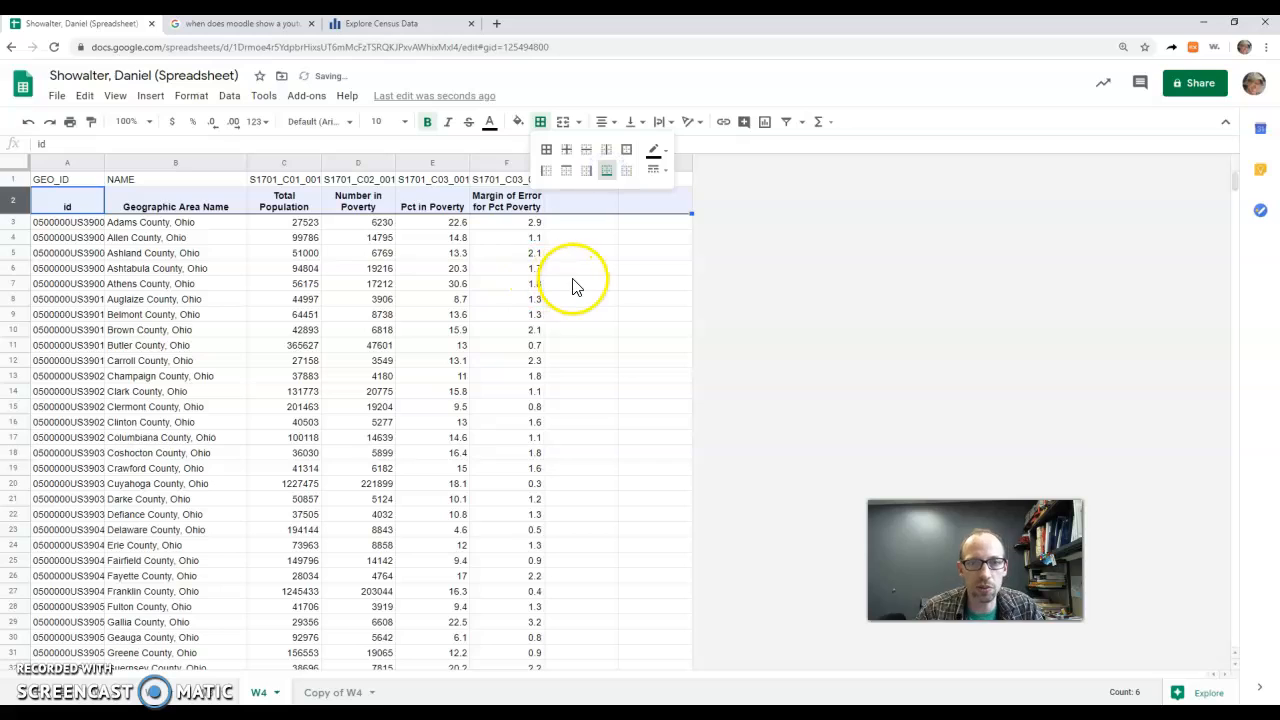
left_click(572, 280)
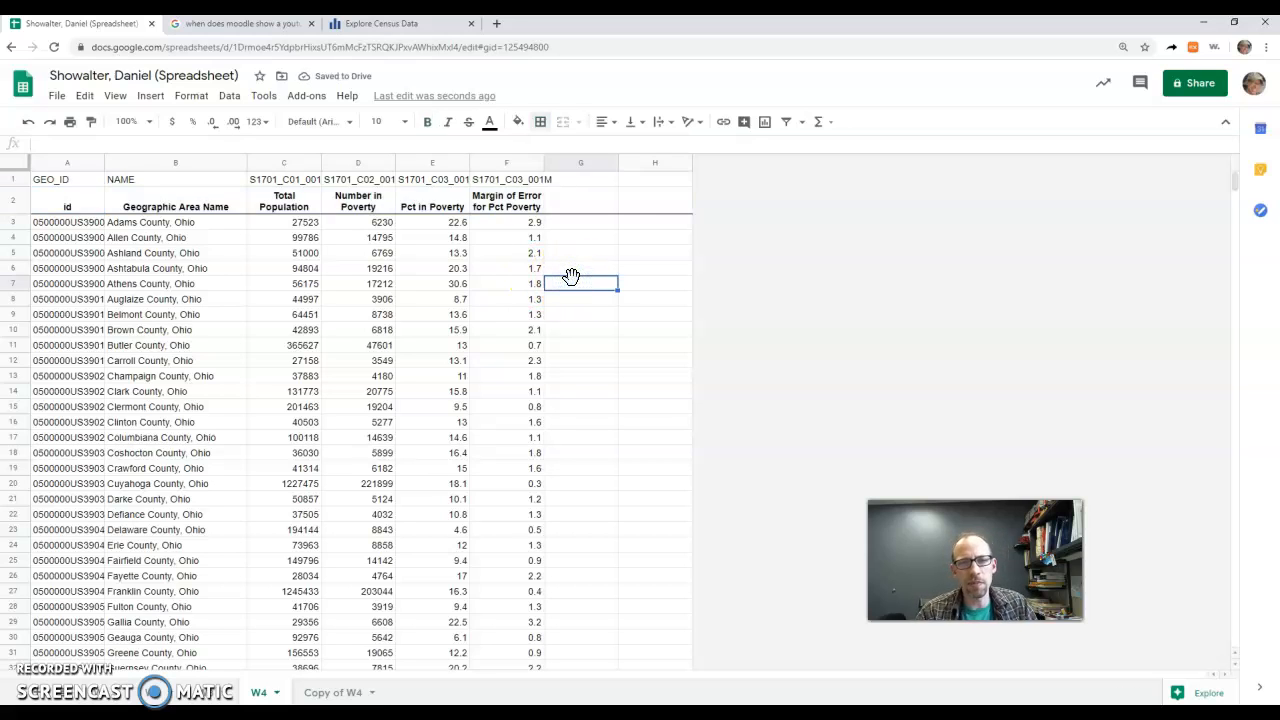
Delete row 1, which holds the GEO_ID, NAME and S1701 variable codes
left_click(14, 180)
right_click(16, 180)
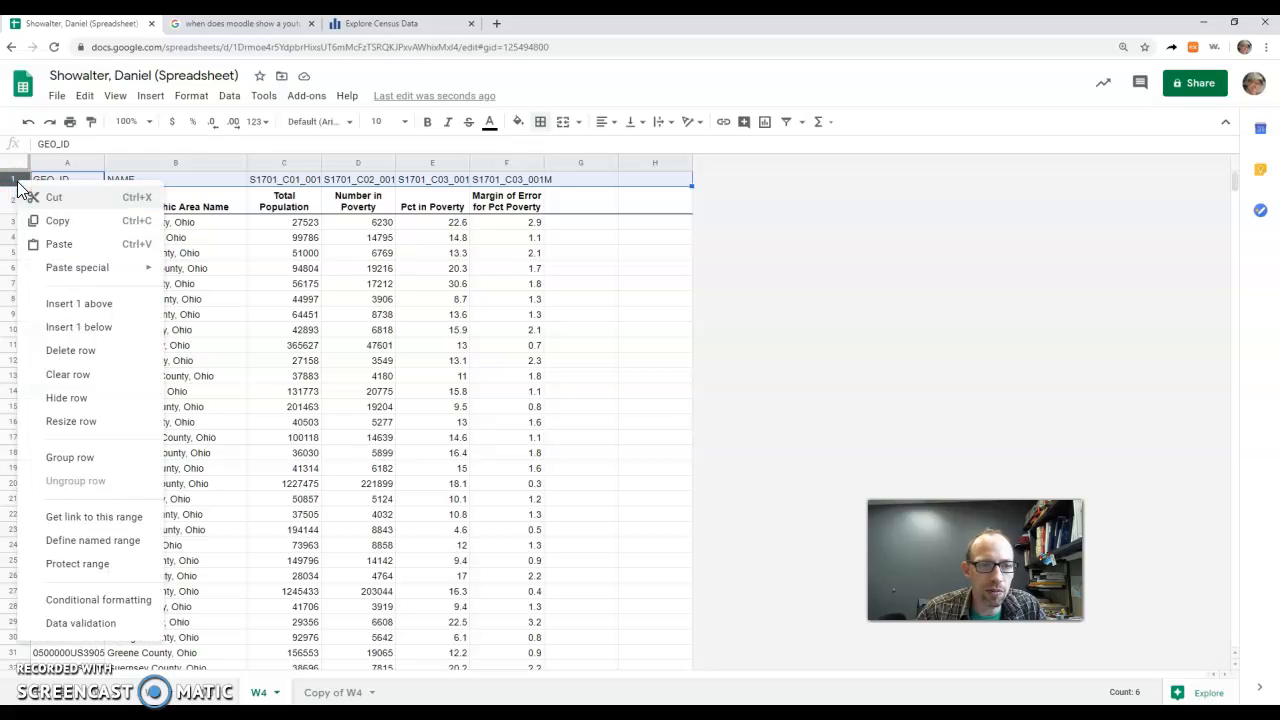
left_click(105, 352)
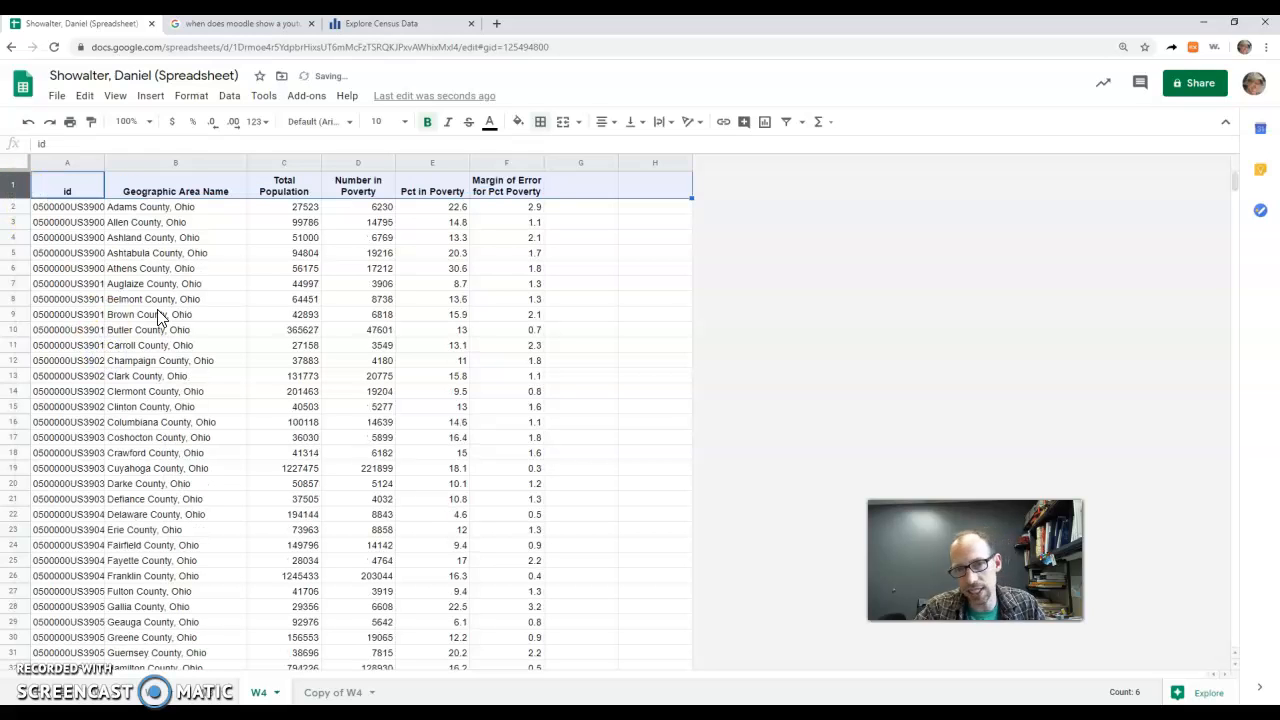
left_click(487, 285)
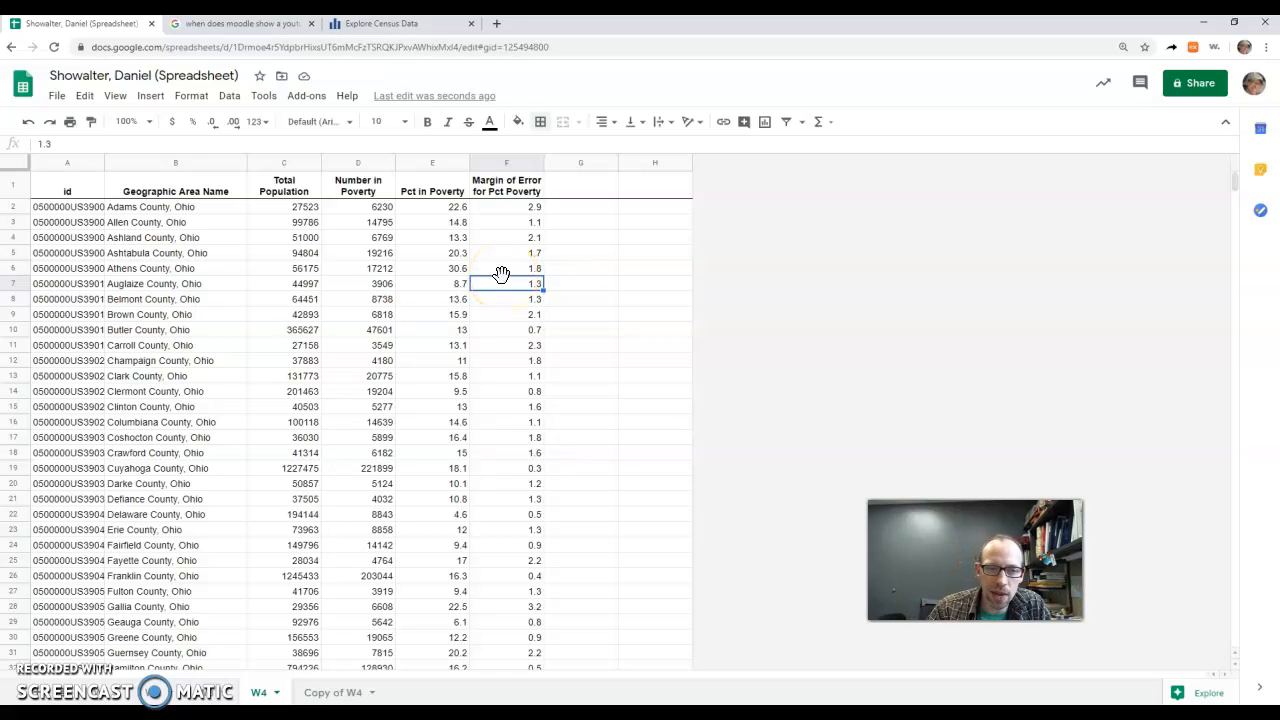
Freeze the first row so the headers stay in view while scrolling through the counties
scroll(377, 323, "down", 3)
scroll(377, 324, "up", 3)
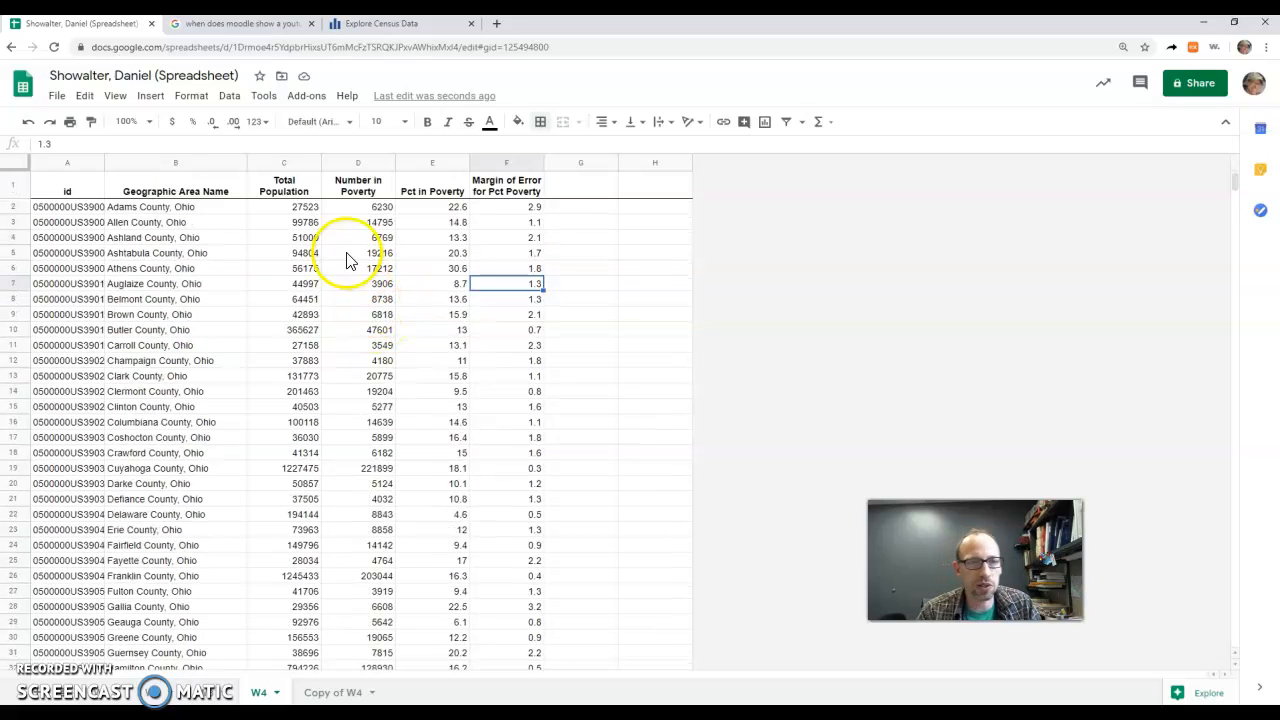
left_click(191, 97)
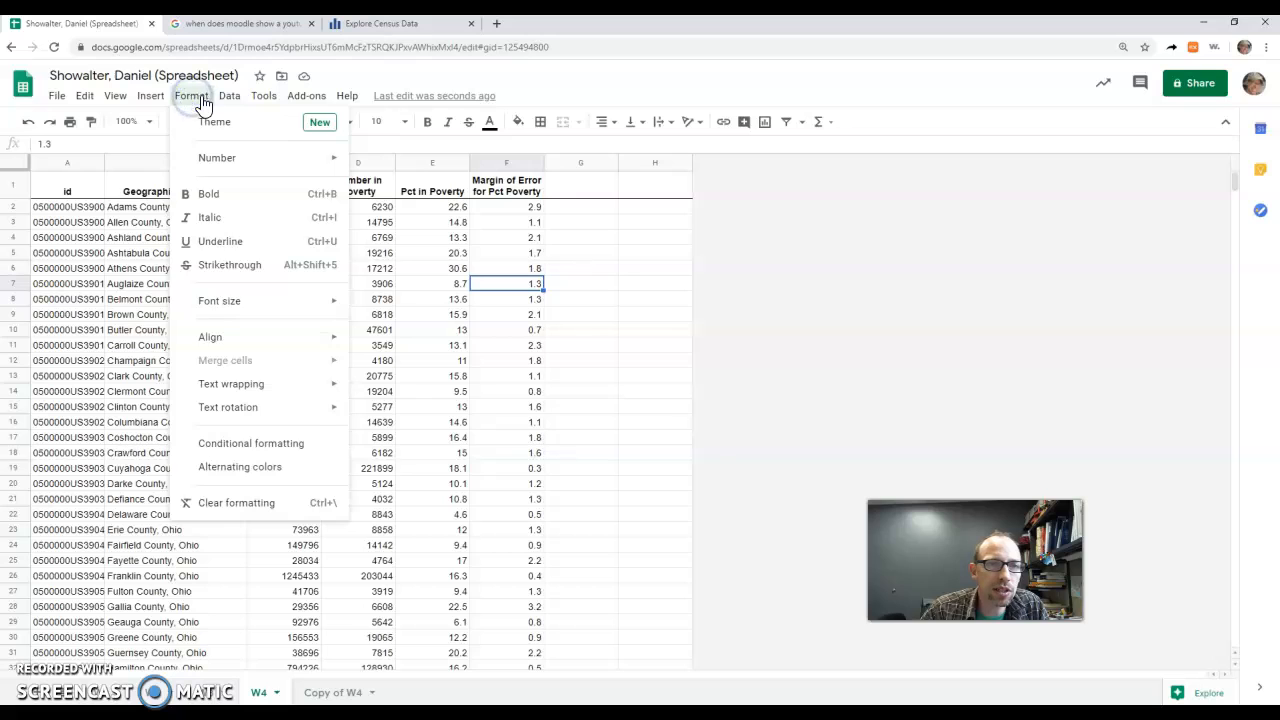
mouse_move(108, 95)
mouse_move(130, 121)
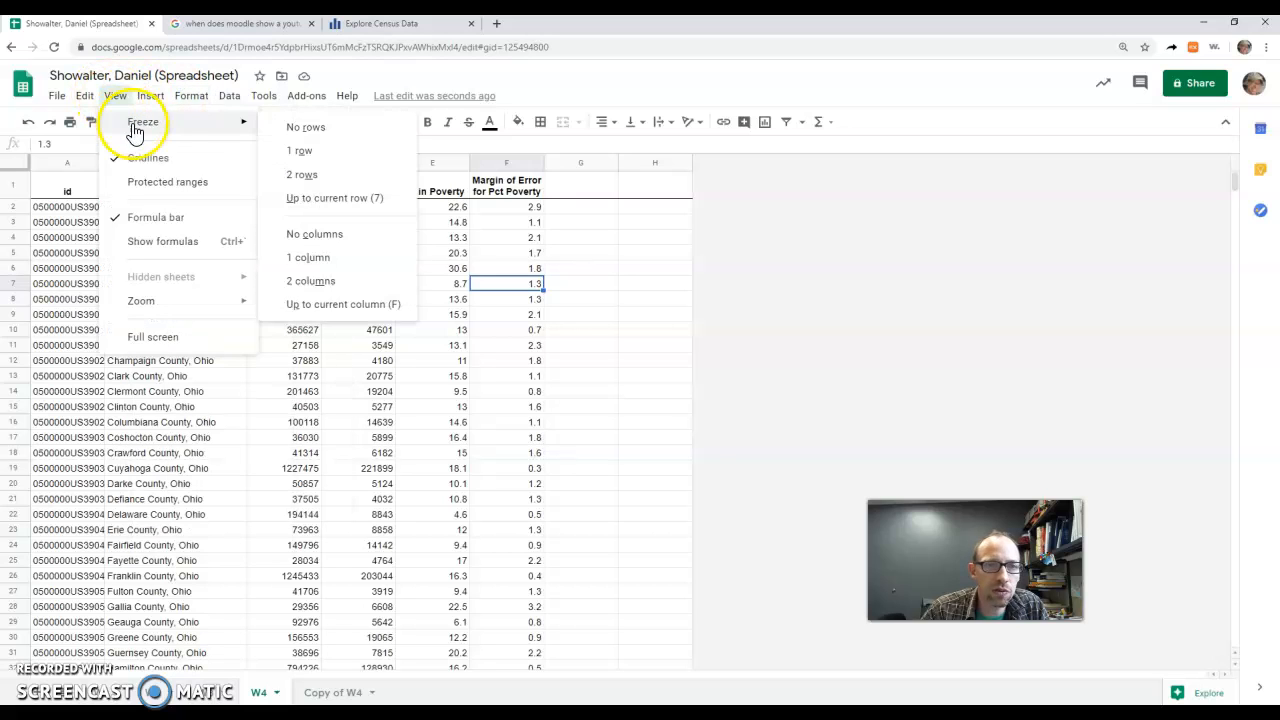
left_click(313, 150)
scroll(300, 290, "down", 15)
scroll(297, 290, "up", 15)
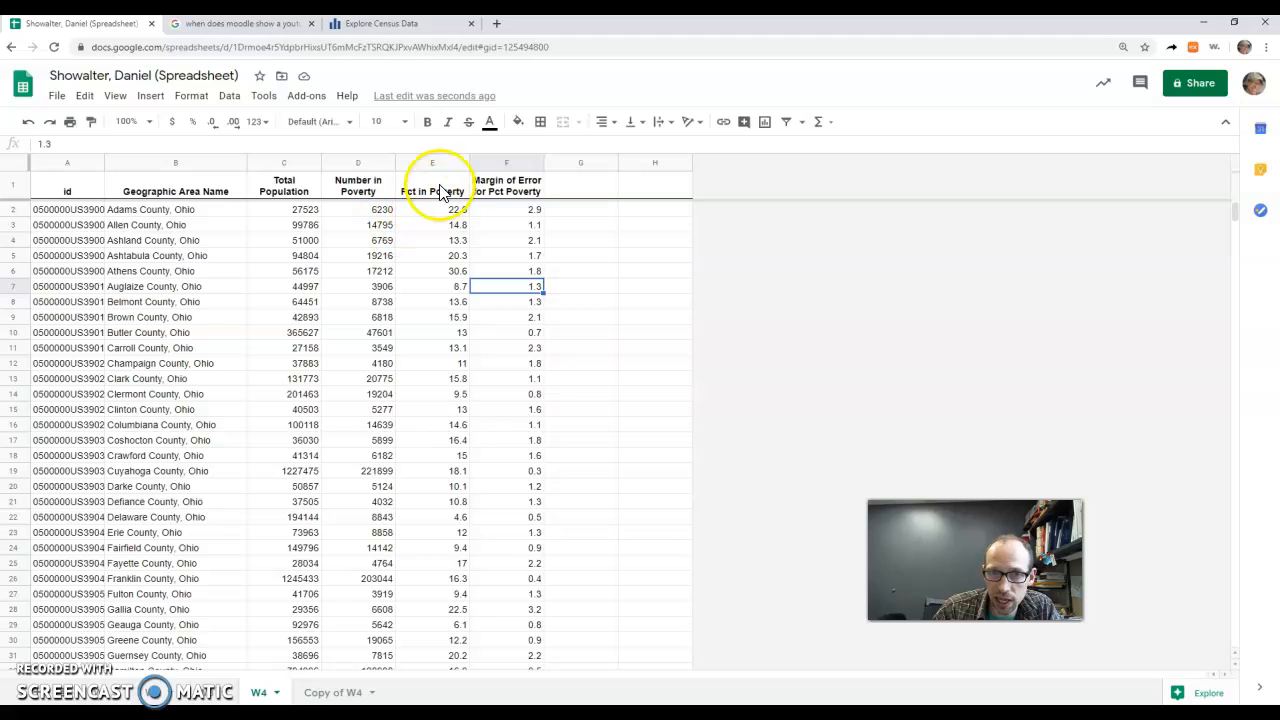
Enter the formula =D2/C2 in cell G2 to divide the number in poverty by the total population for Adams County
left_click(566, 209)
left_click(285, 142)
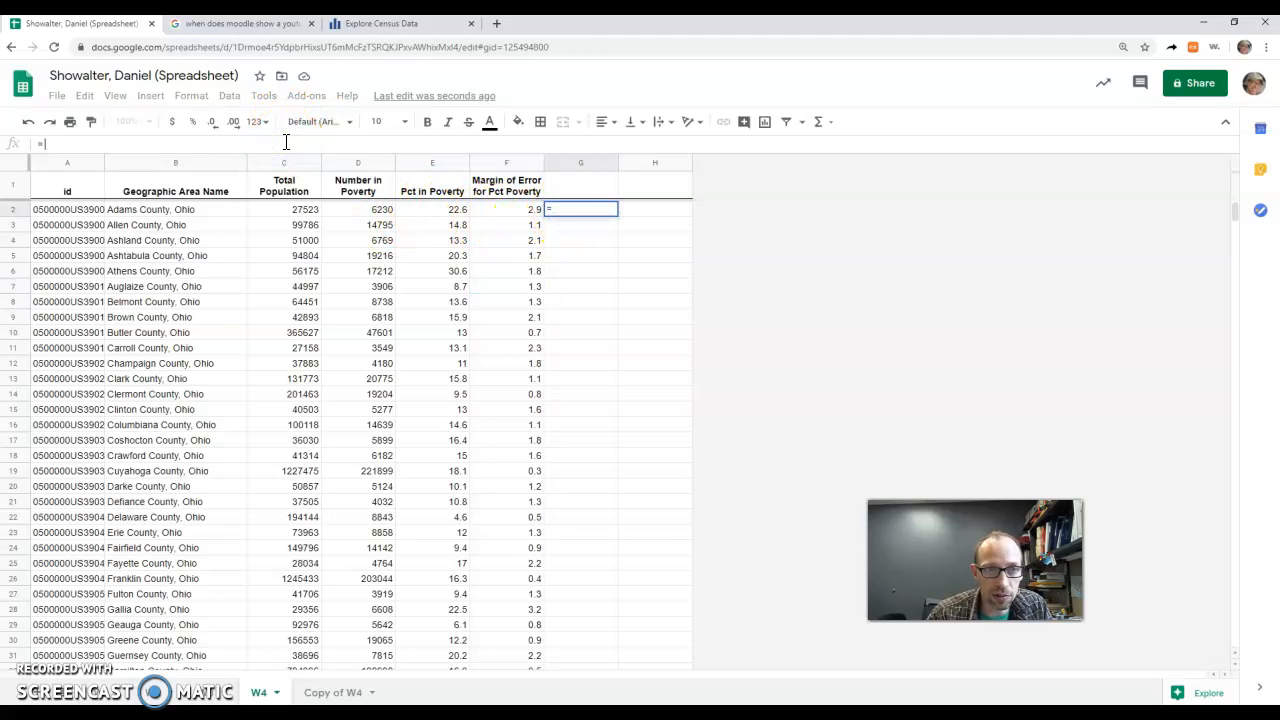
left_click(357, 213)
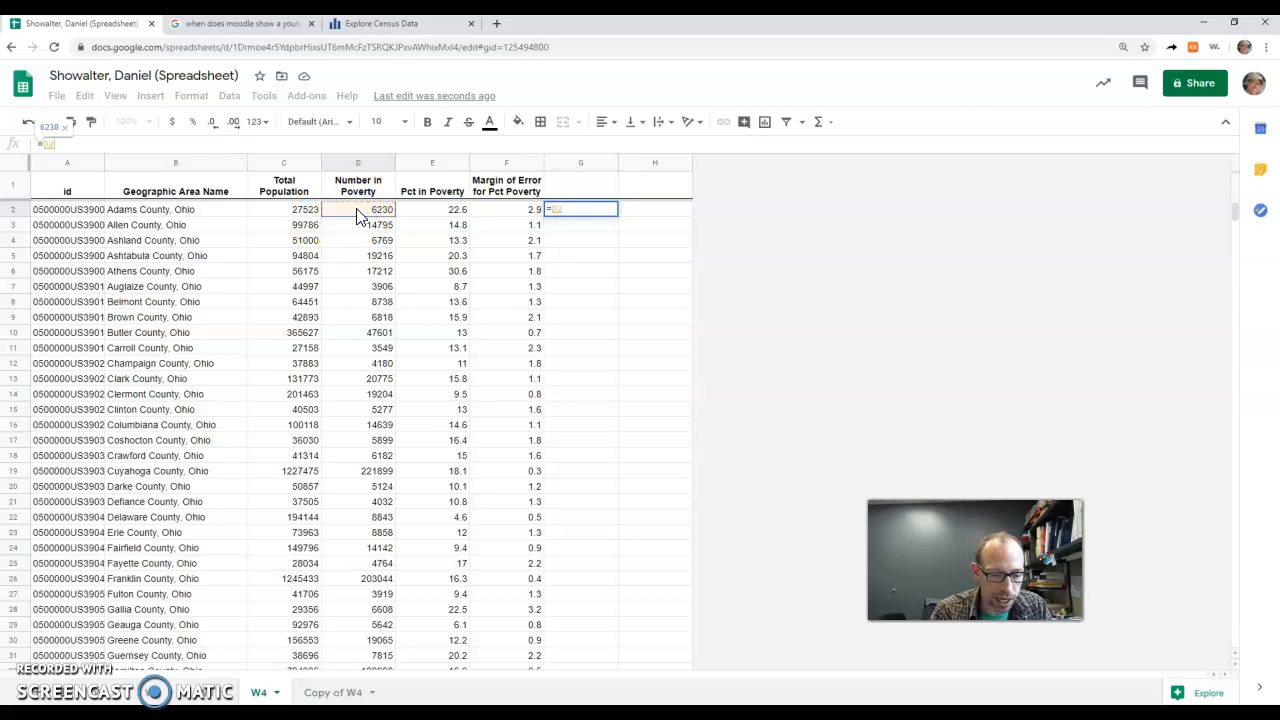
type("/")
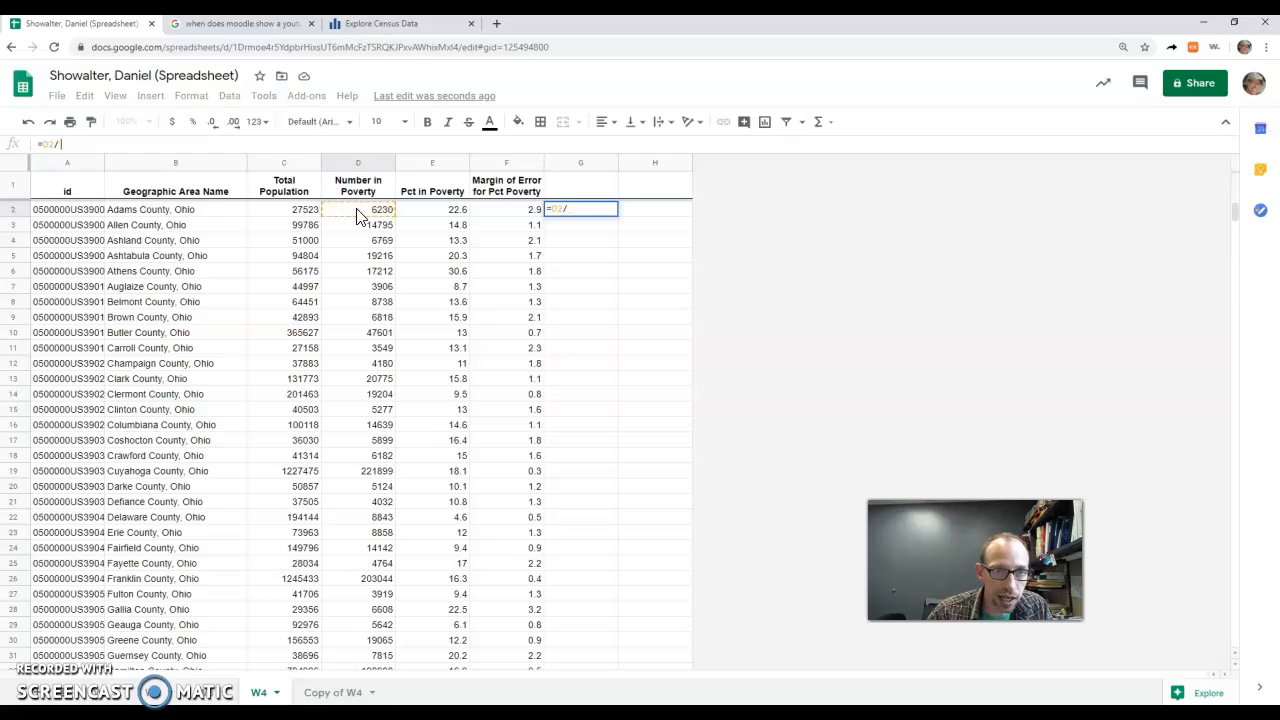
left_click(297, 213)
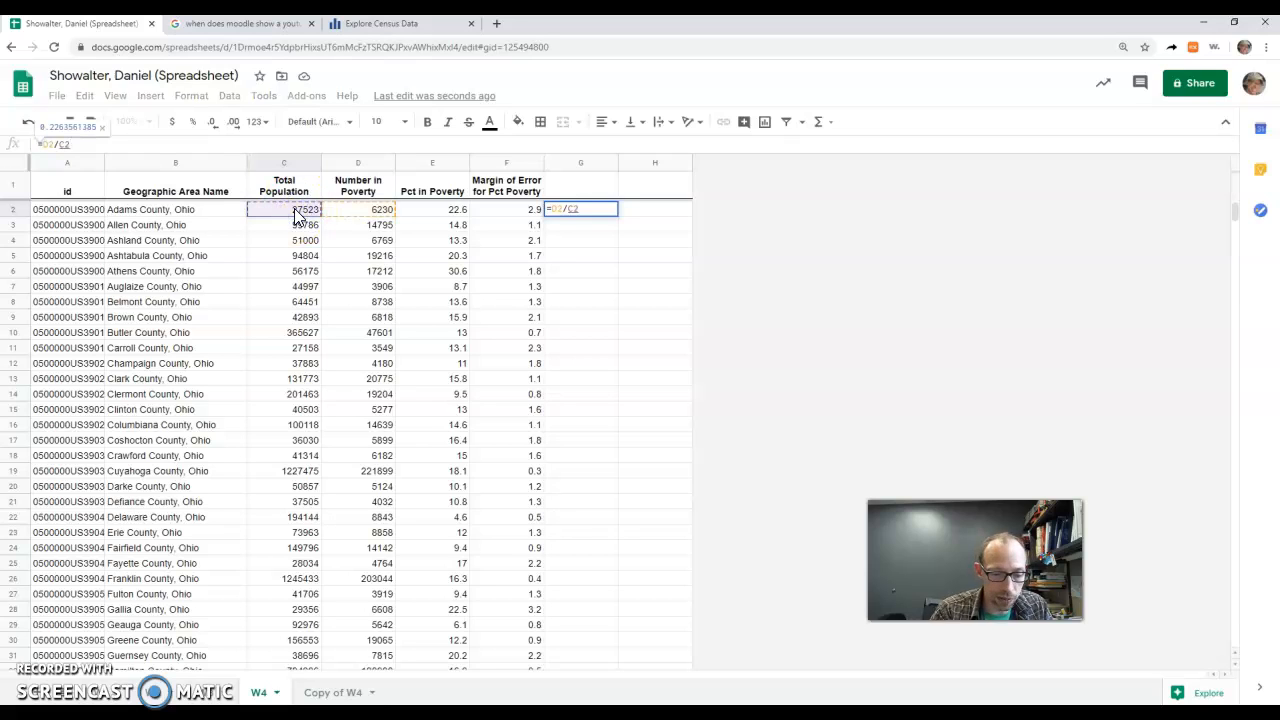
key("Return")
Fill the G2 formula down column G for all counties through row 89
left_click(574, 212)
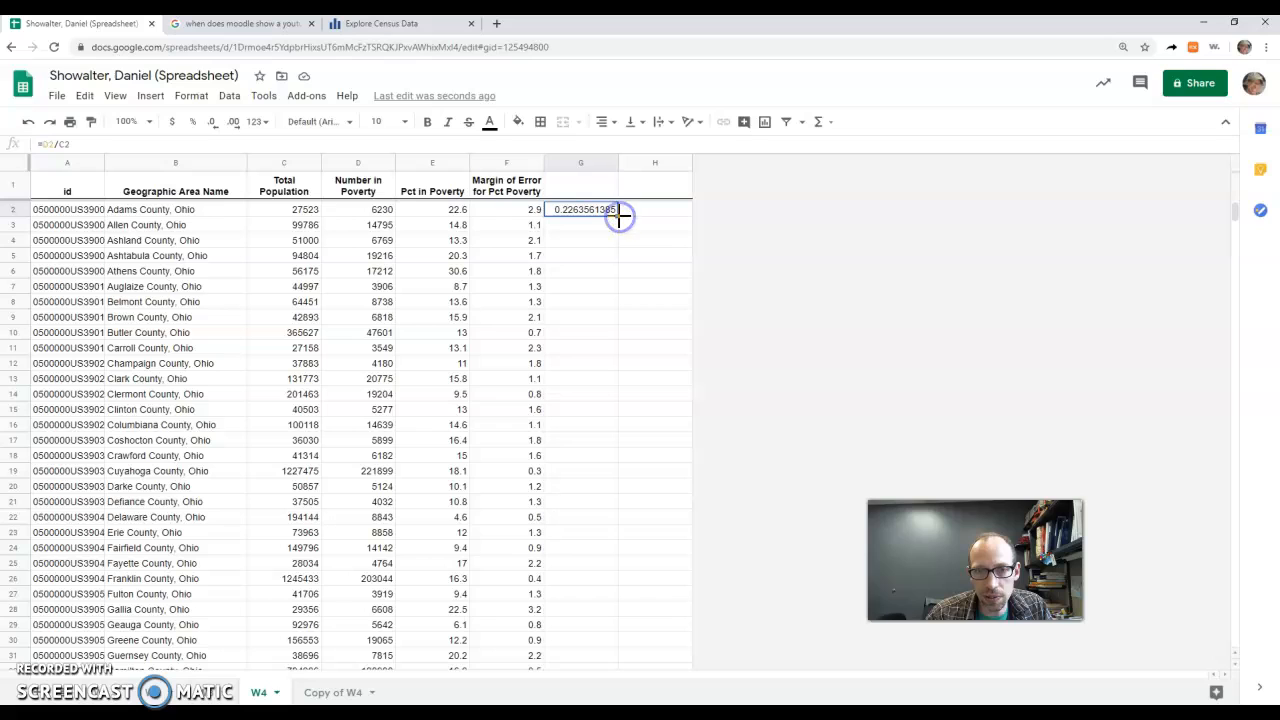
double_click(619, 216)
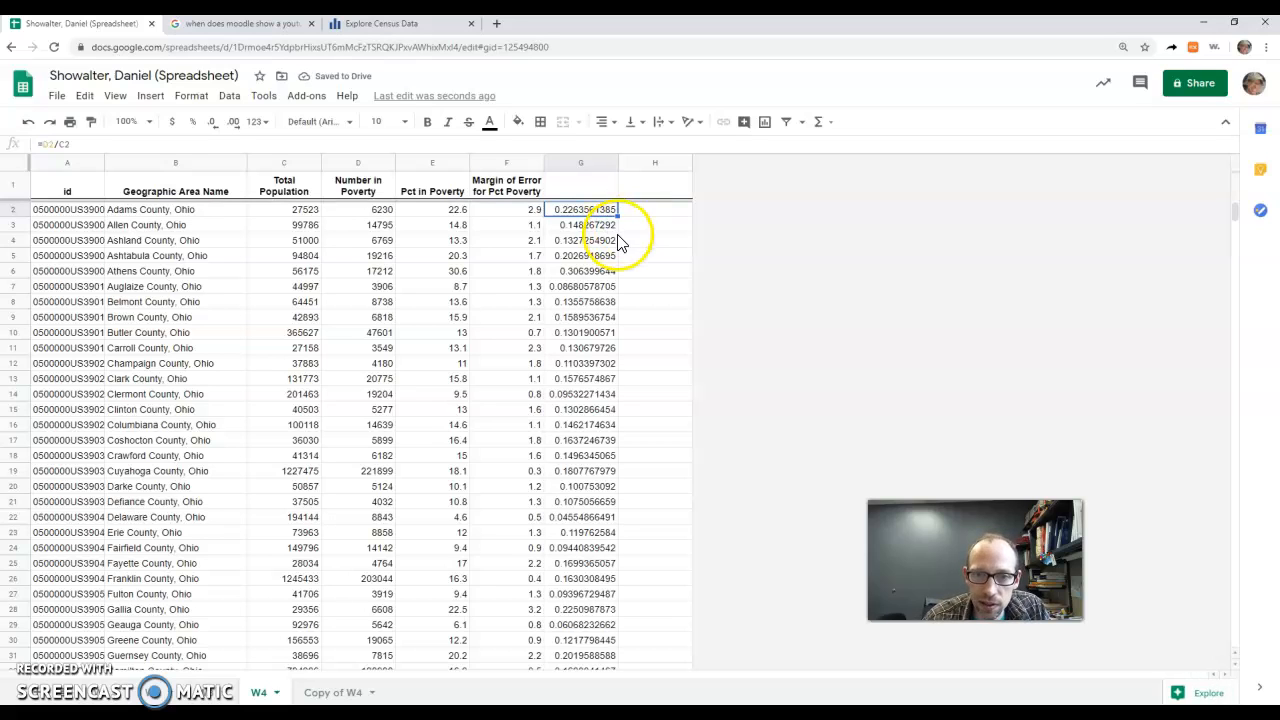
scroll(592, 395, "down", 15)
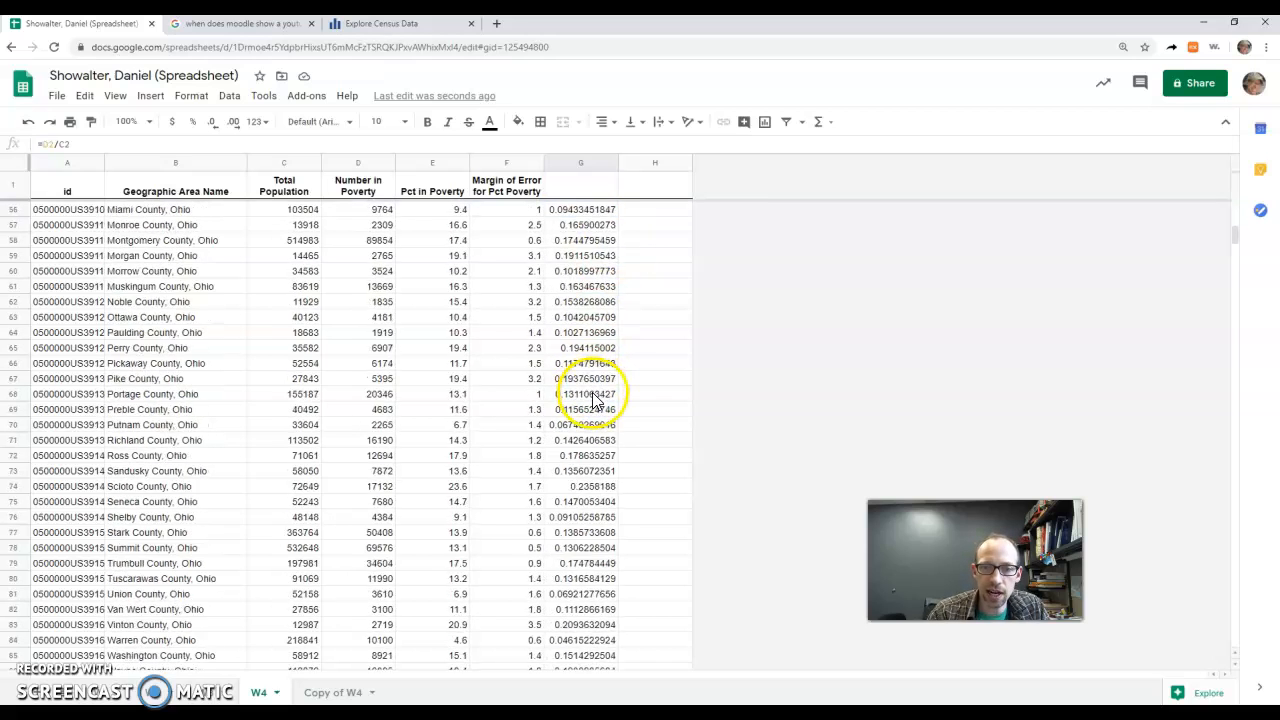
left_click(572, 318)
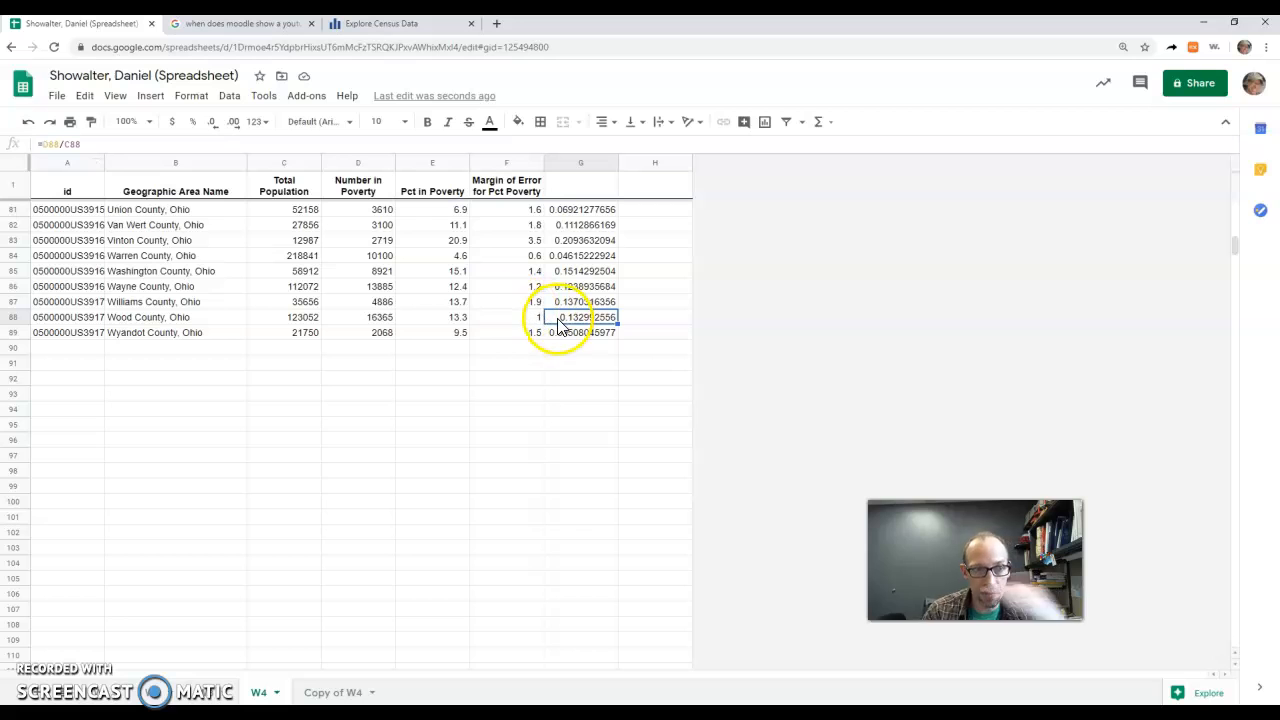
Compare the calculated ratios in column G with the Pct in Poverty values in column E, and review source columns C and D
scroll(594, 342, "up", 15)
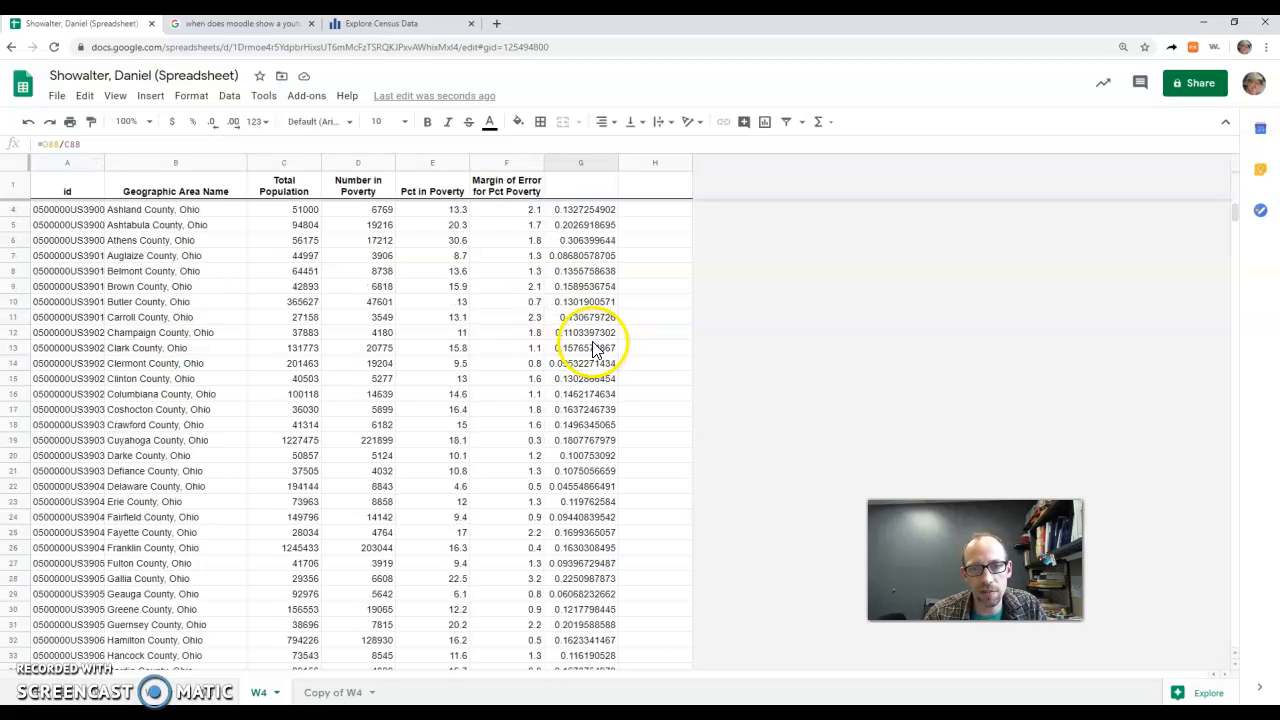
left_click(586, 270)
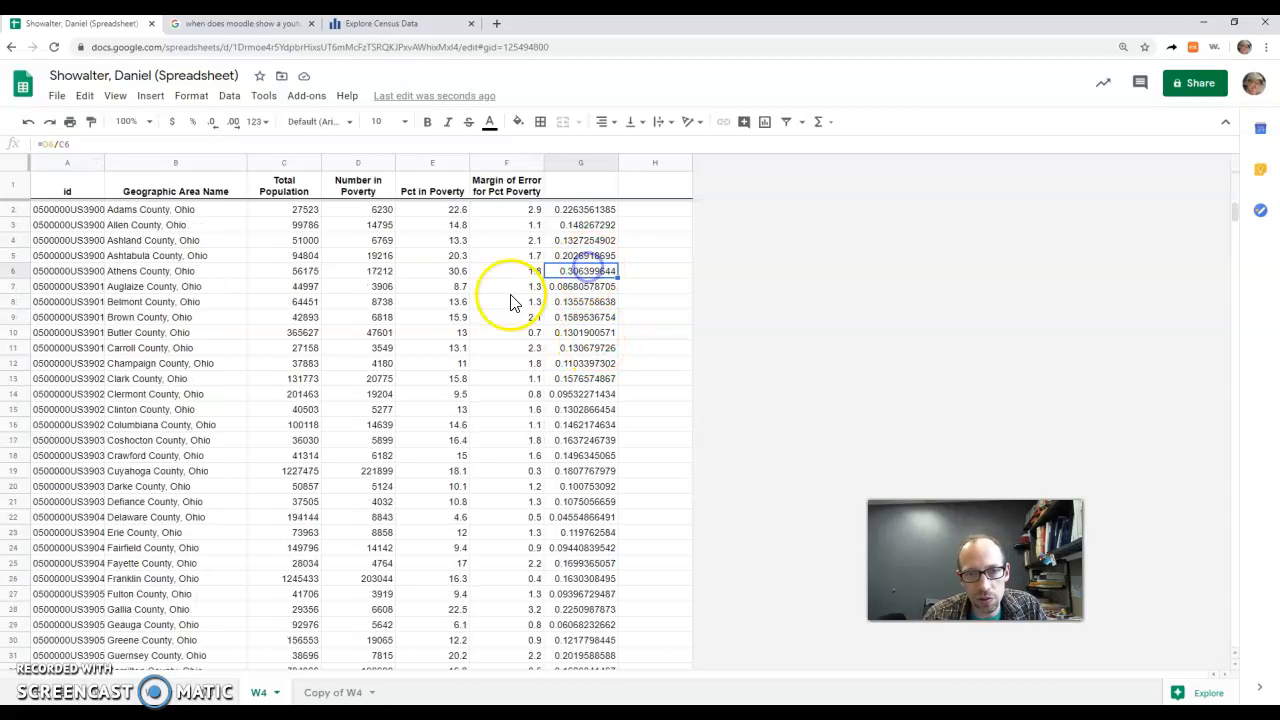
left_click(440, 271)
left_click(450, 361)
left_click(590, 352)
left_click(577, 368)
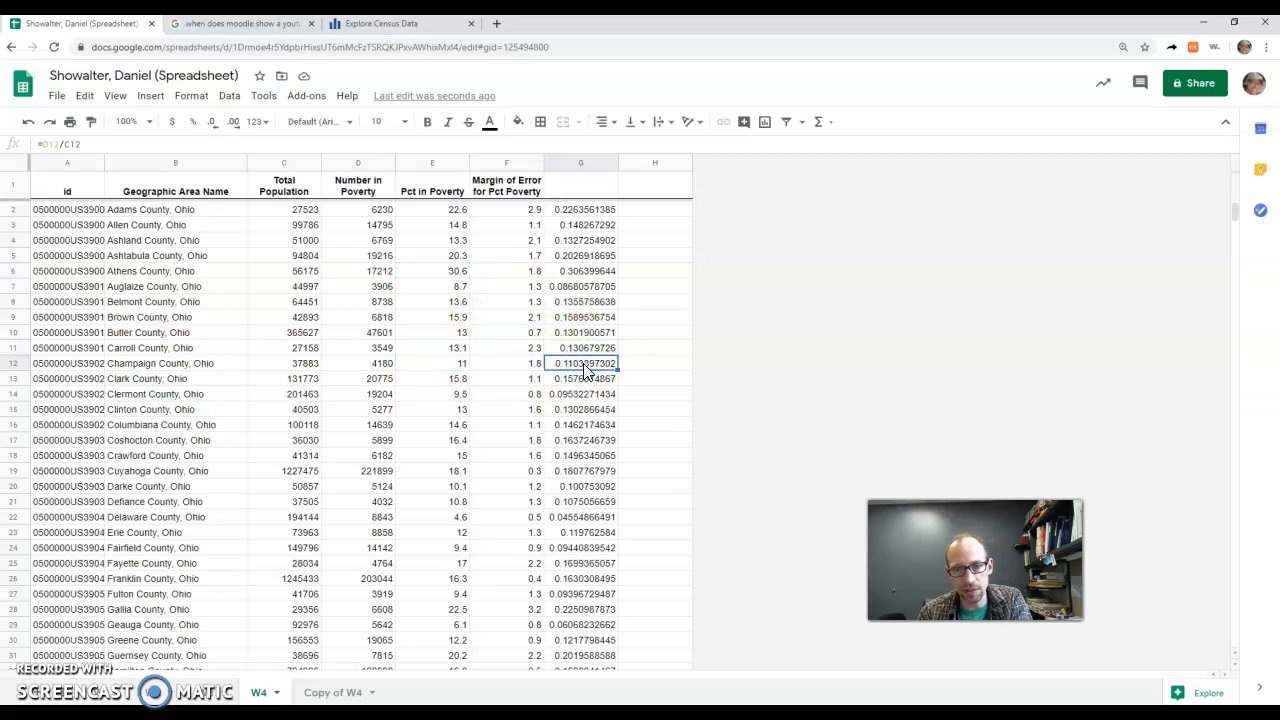
left_click(443, 363)
left_click(580, 365)
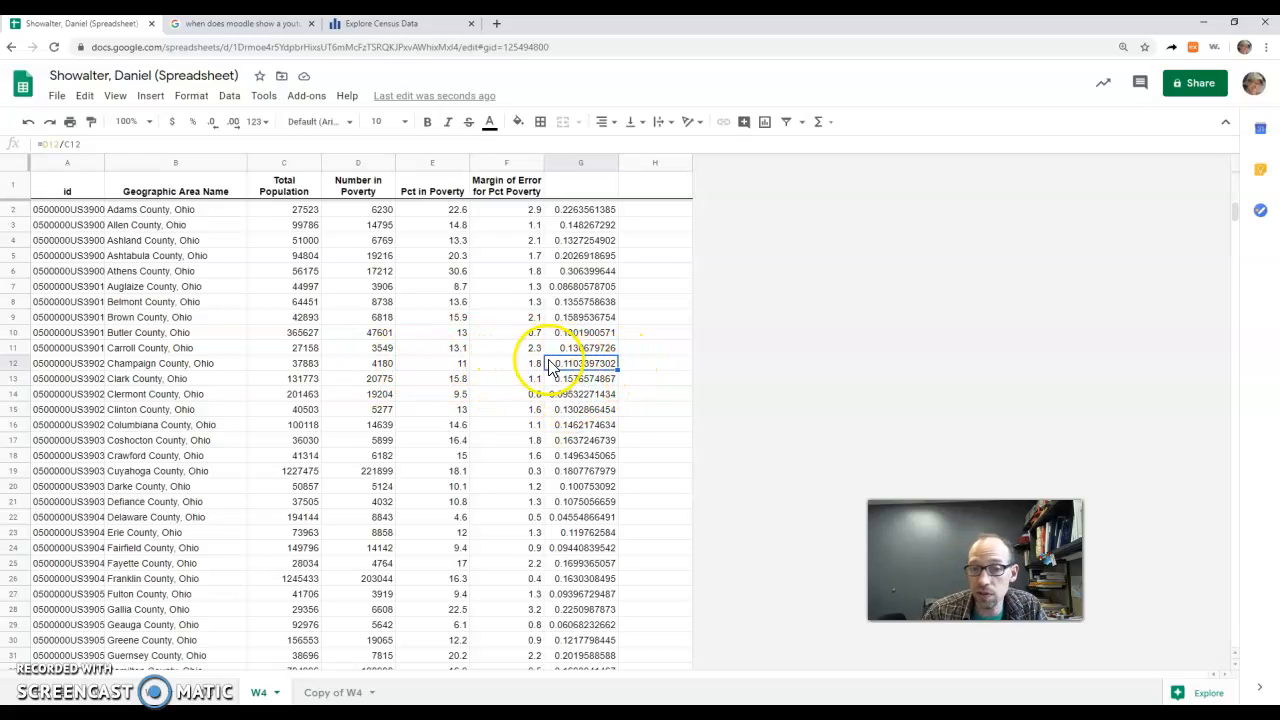
left_click(437, 166)
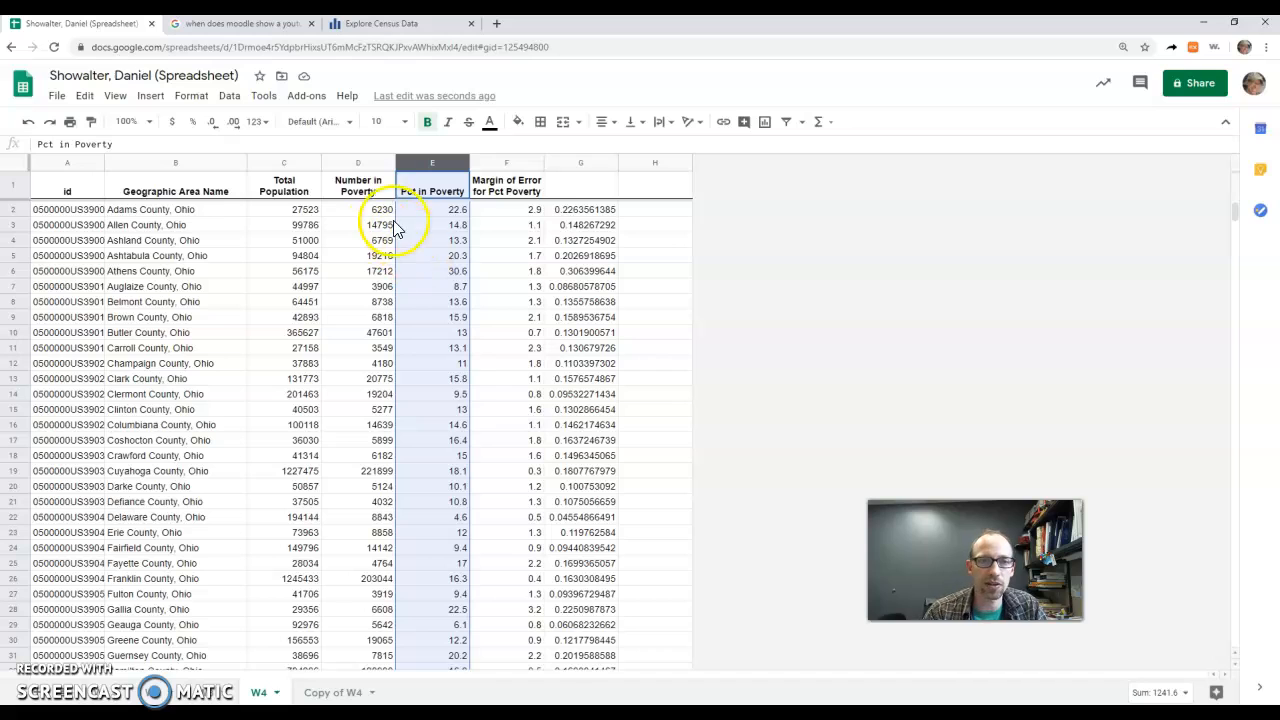
left_click(281, 163)
left_click(344, 163)
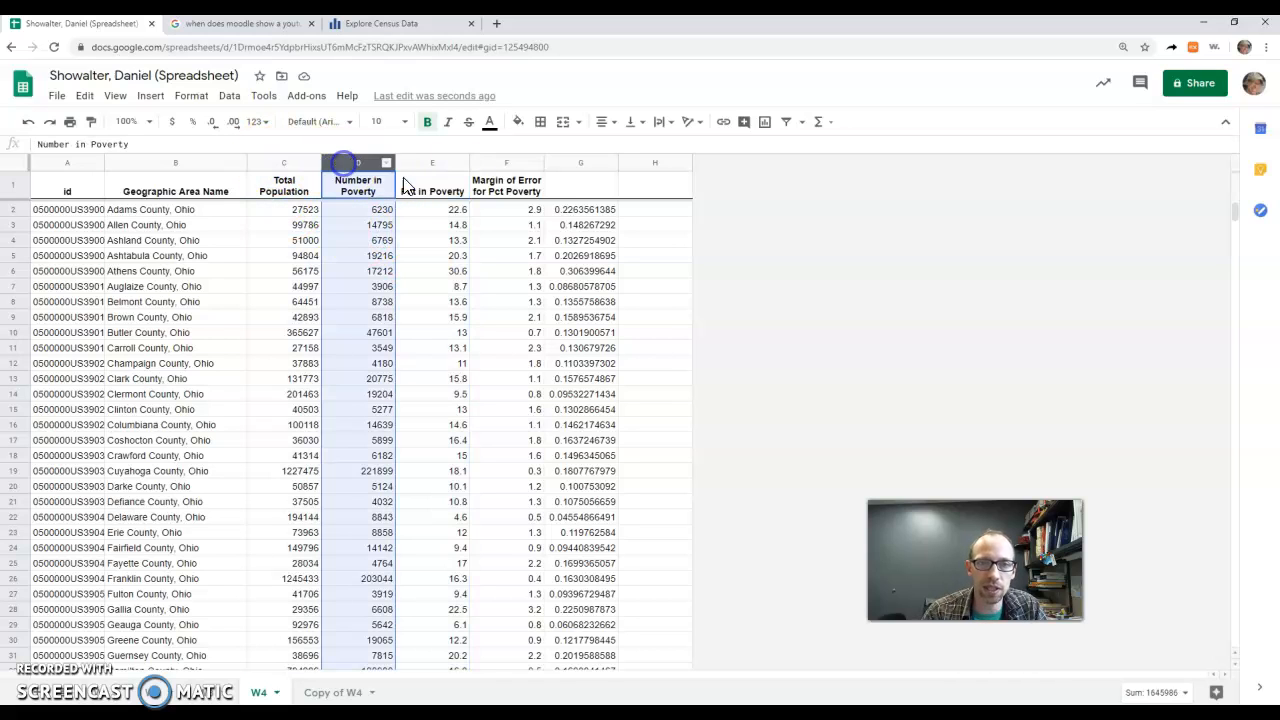
Enter the header "Pct in Poverty II" in cell G1 above the calculated ratios
left_click(570, 162)
left_click(579, 195)
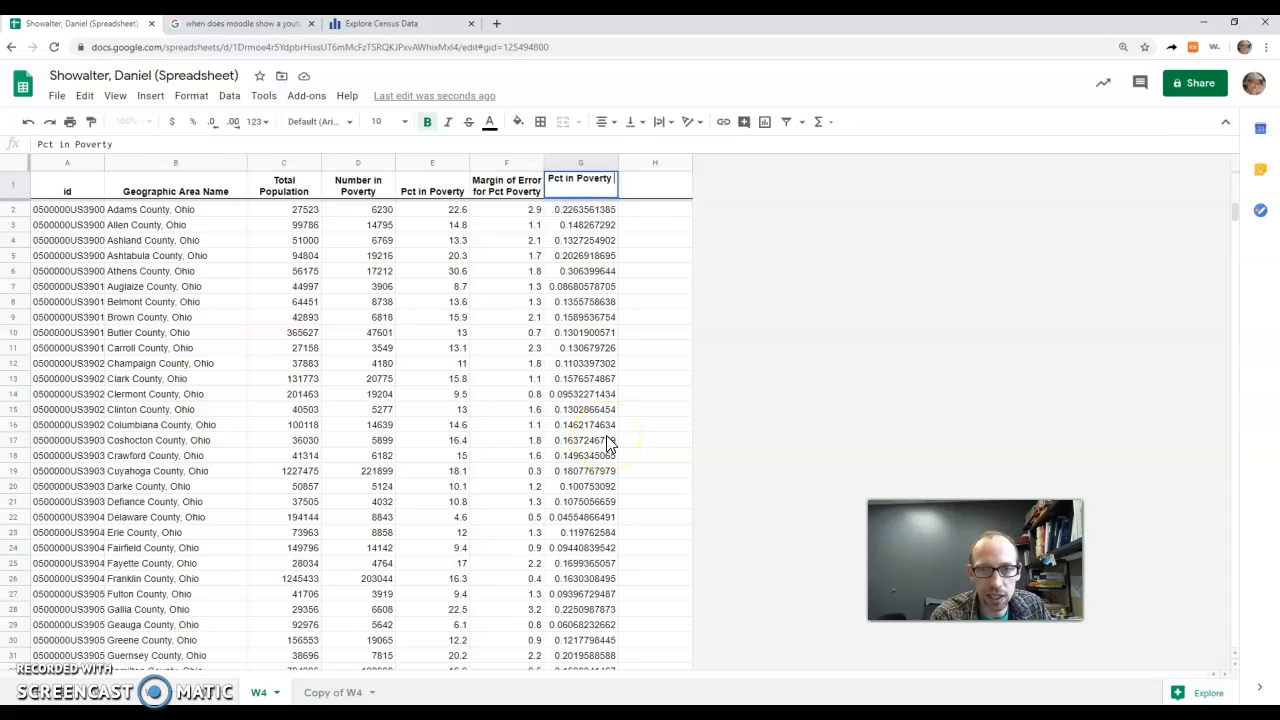
key("Return")
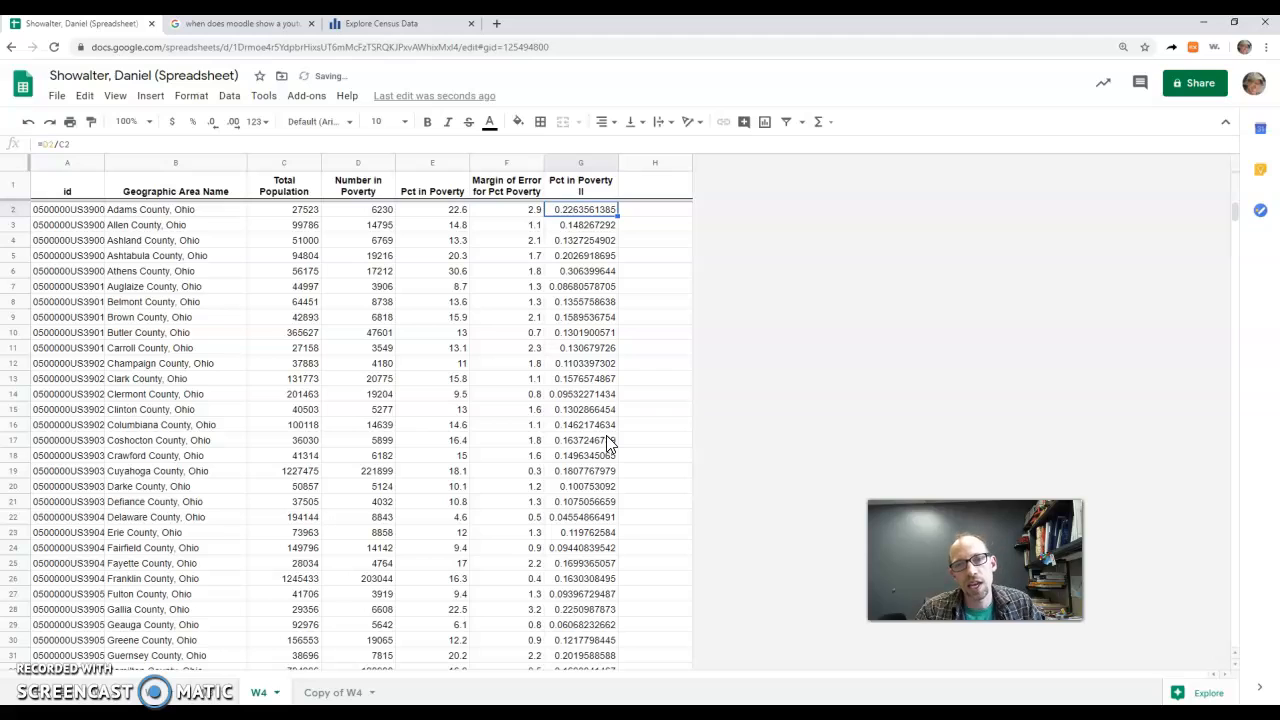